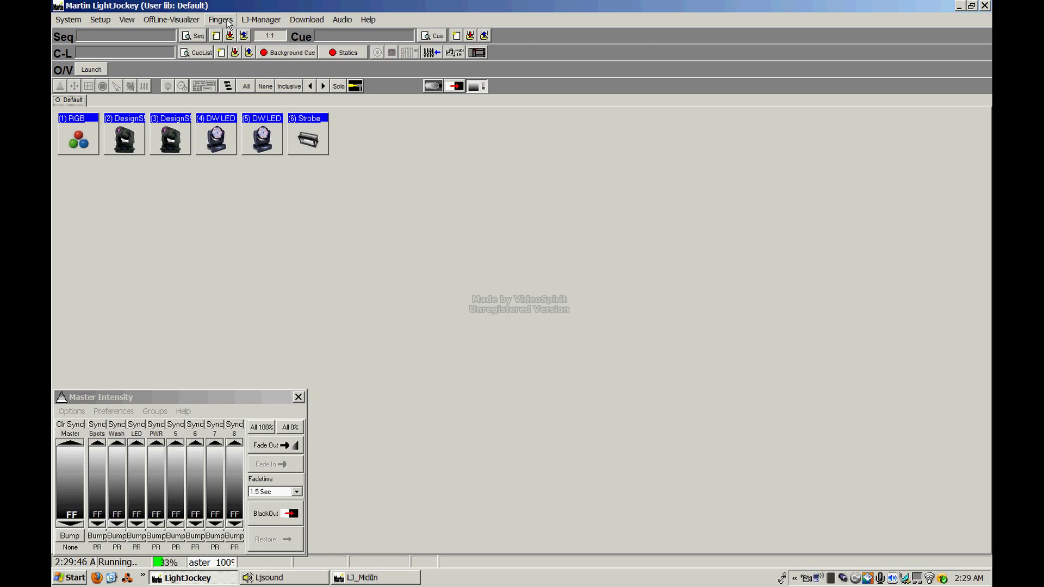
# - Select DesignSpot fixture 2 and close all of its control windows
pyautogui.click(133, 144)
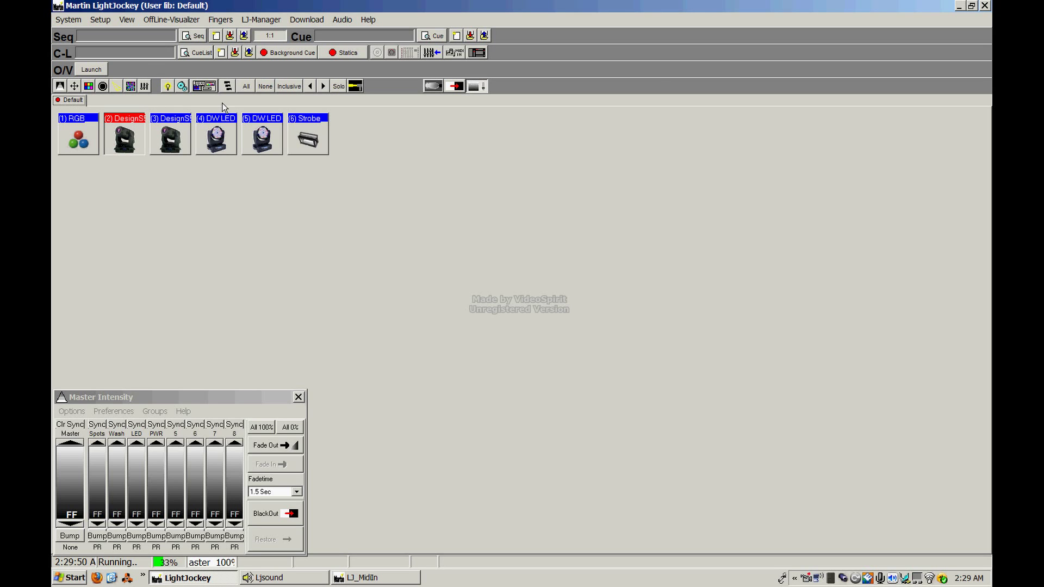
pyautogui.click(352, 88)
# - Deselect DesignSpot, briefly toggle the RGB and DesignSpot fixtures, then open the Setup menu
pyautogui.click(129, 127)
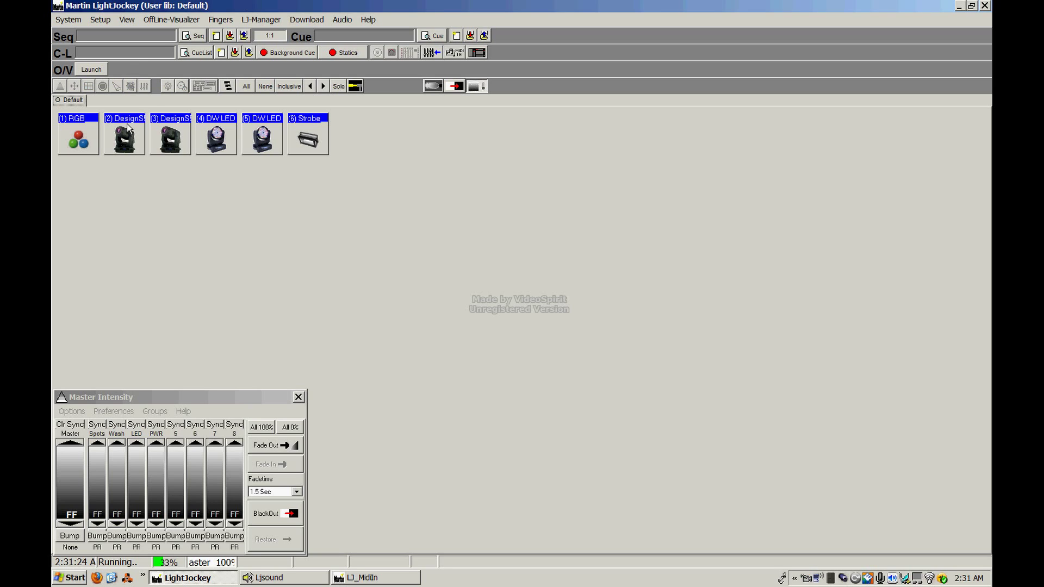
pyautogui.click(77, 141)
pyautogui.click(78, 143)
pyautogui.click(119, 142)
pyautogui.click(125, 139)
pyautogui.click(112, 20)
# - Open Fixture Configuration, move it lower-left to review the six fixtures, then close it
pyautogui.click(123, 33)
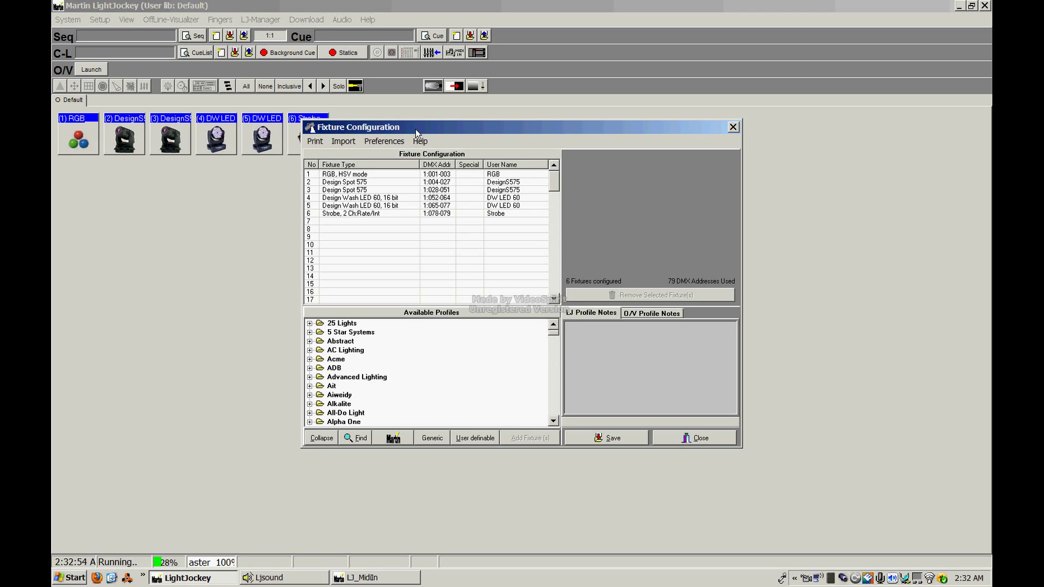
pyautogui.moveTo(511, 126); pyautogui.dragTo(549, 112)
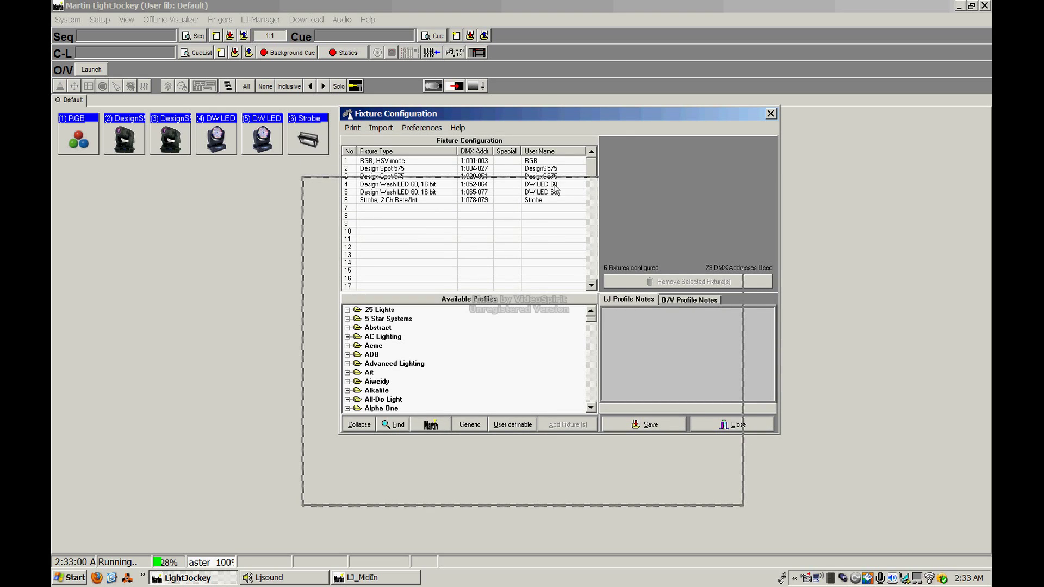
pyautogui.moveTo(555, 189); pyautogui.dragTo(362, 207)
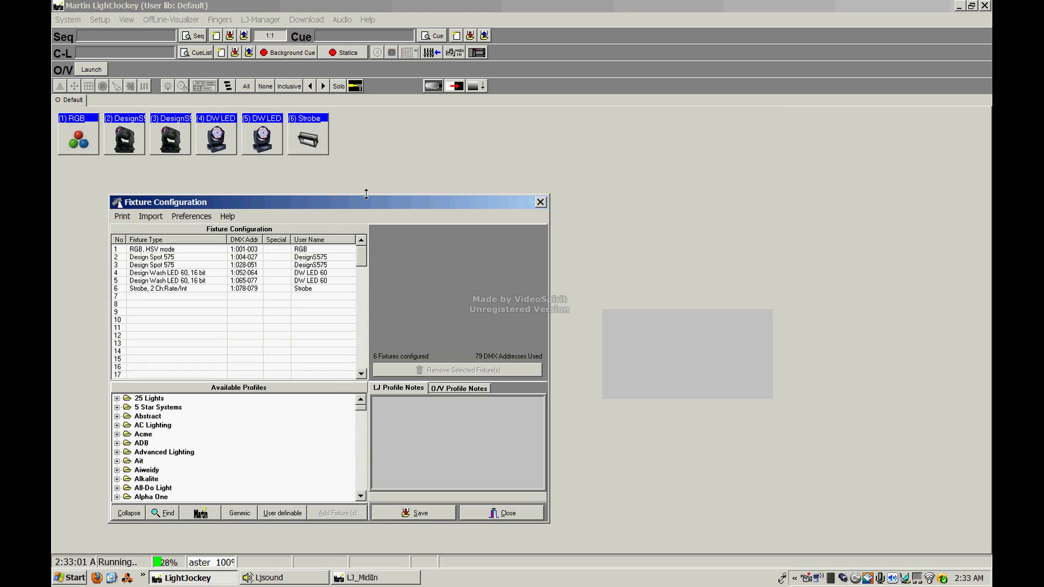
pyautogui.click(541, 203)
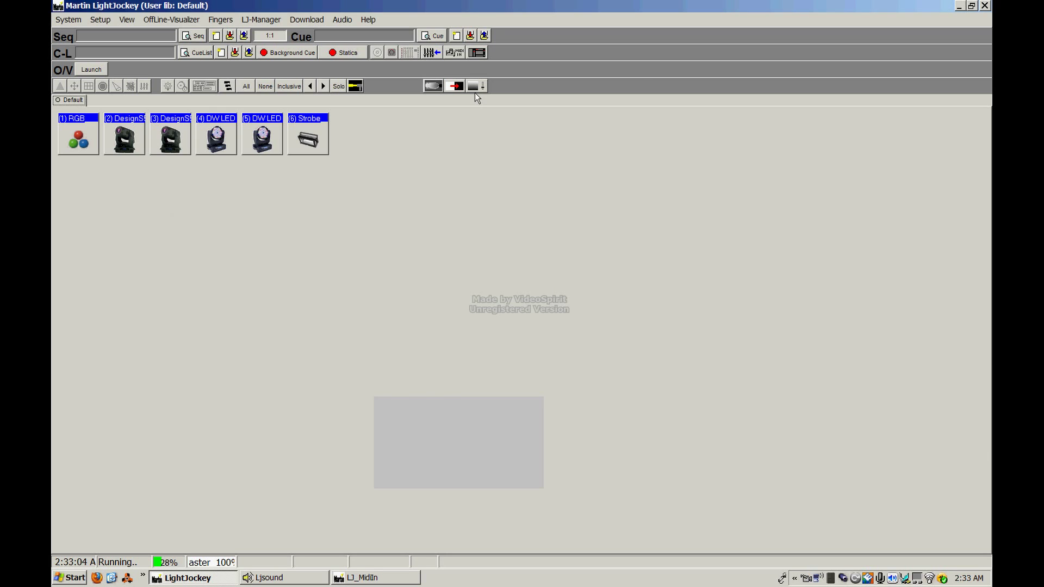
# - Show the Master Intensity faders, browse the menu bar without running anything, and select DesignSpot 2
pyautogui.click(476, 87)
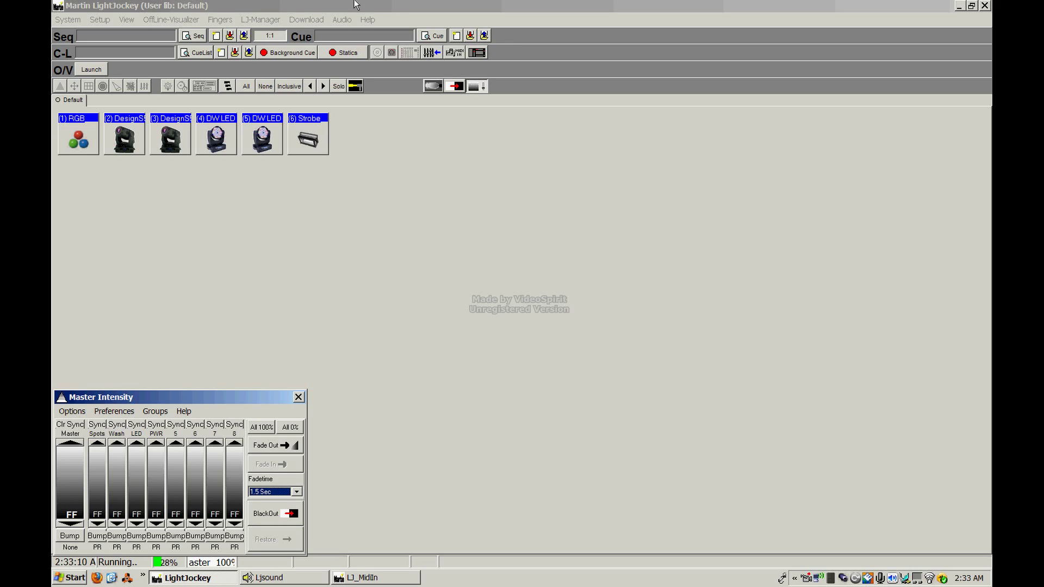
pyautogui.click(71, 22)
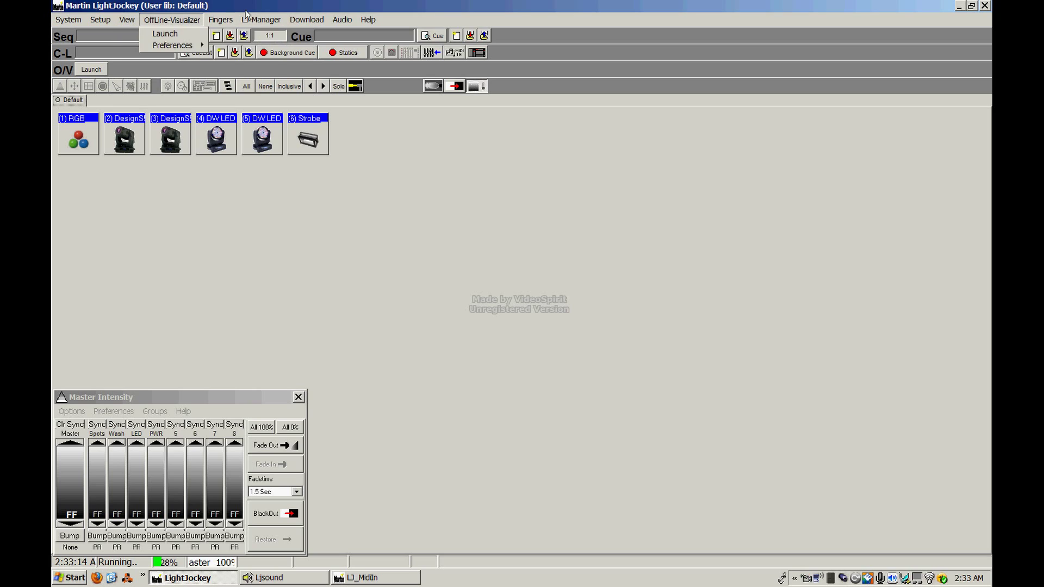
pyautogui.click(322, 21)
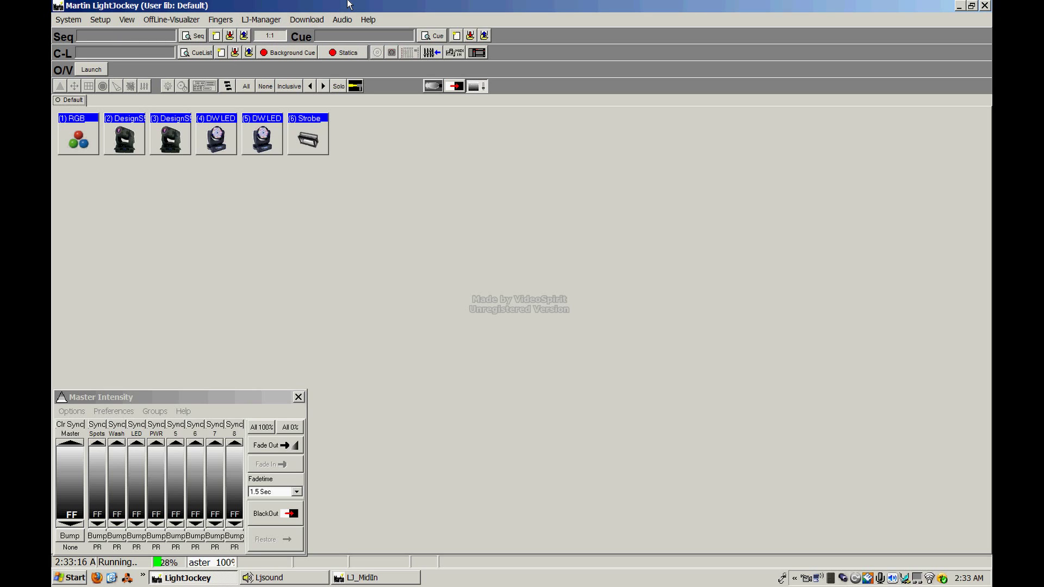
pyautogui.click(233, 85)
# - Toggle the RGB and DesignSpot fixtures, then select Strobe and set it to Snap
pyautogui.click(80, 137)
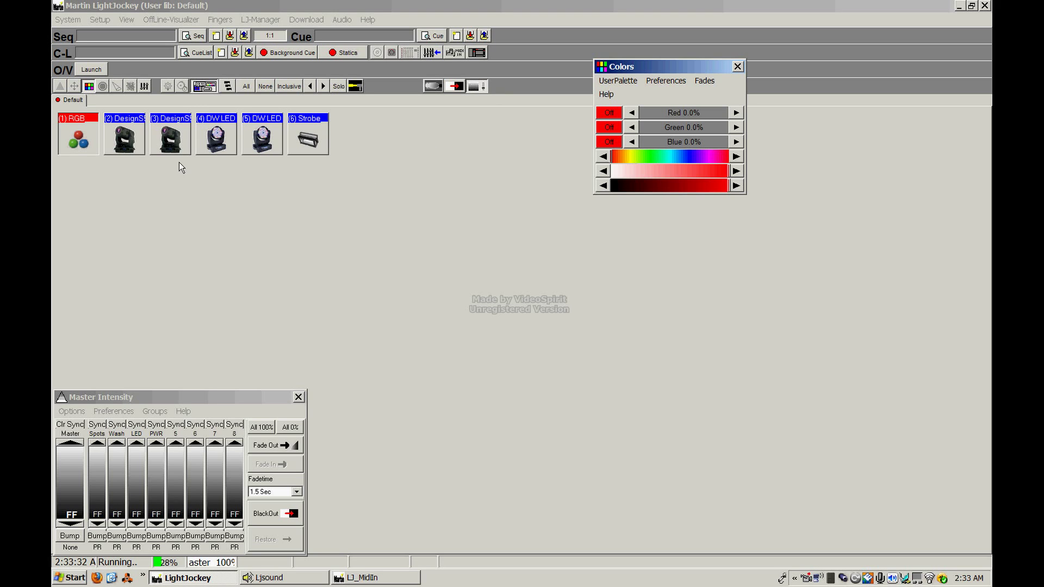
pyautogui.click(90, 145)
pyautogui.click(106, 132)
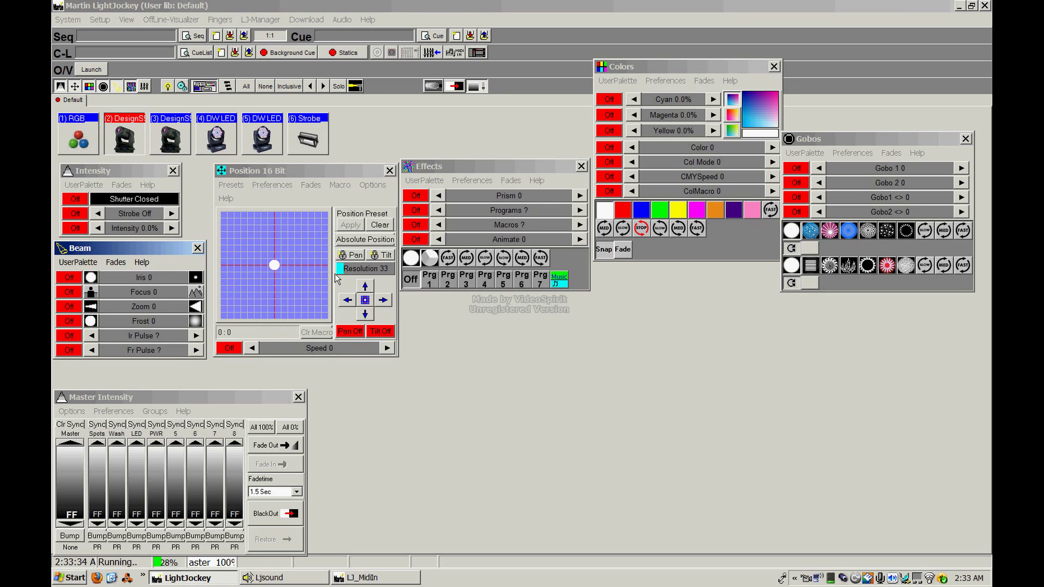
pyautogui.click(192, 129)
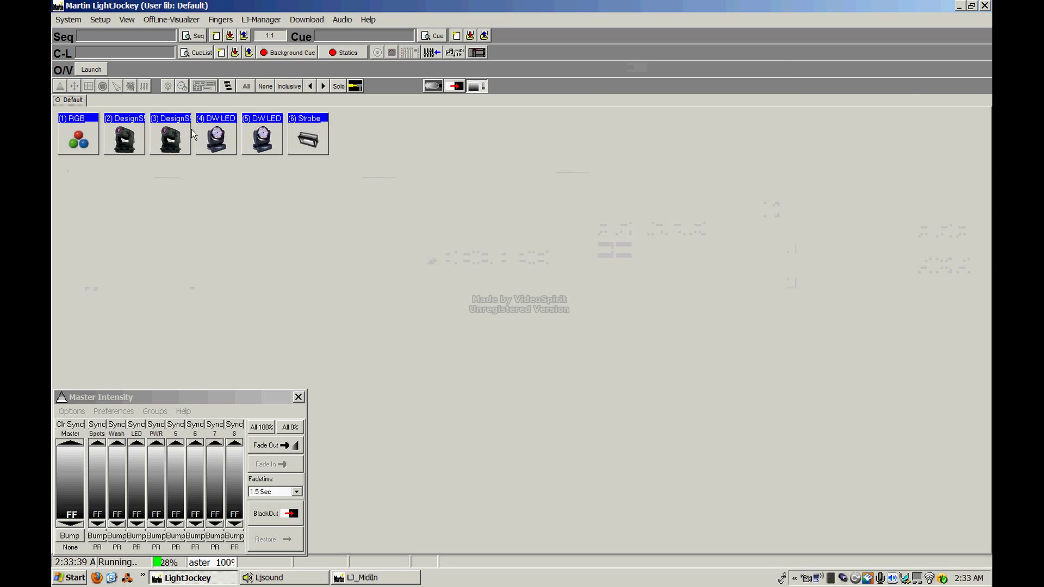
pyautogui.click(309, 141)
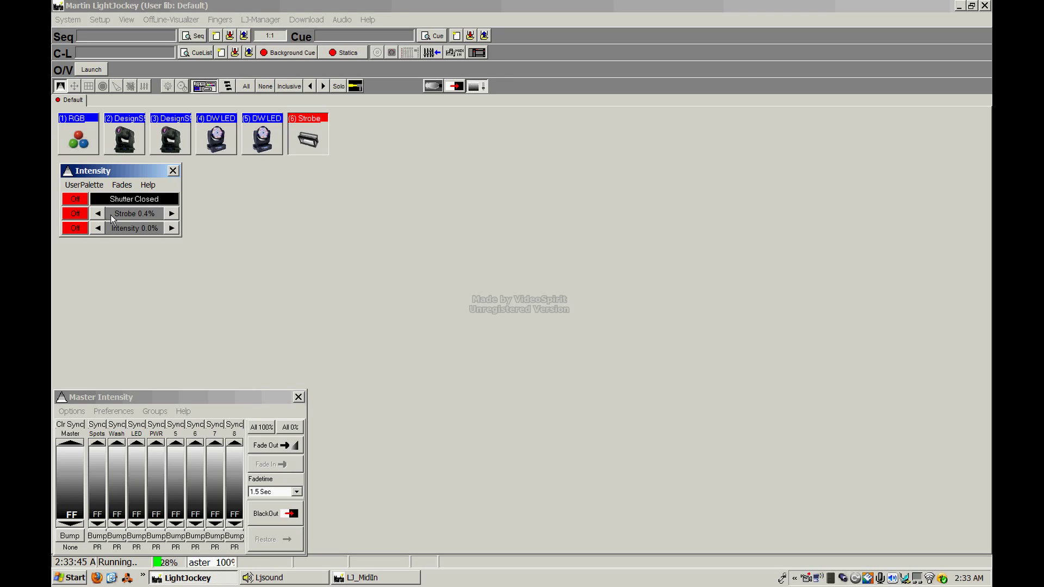
pyautogui.click(83, 215)
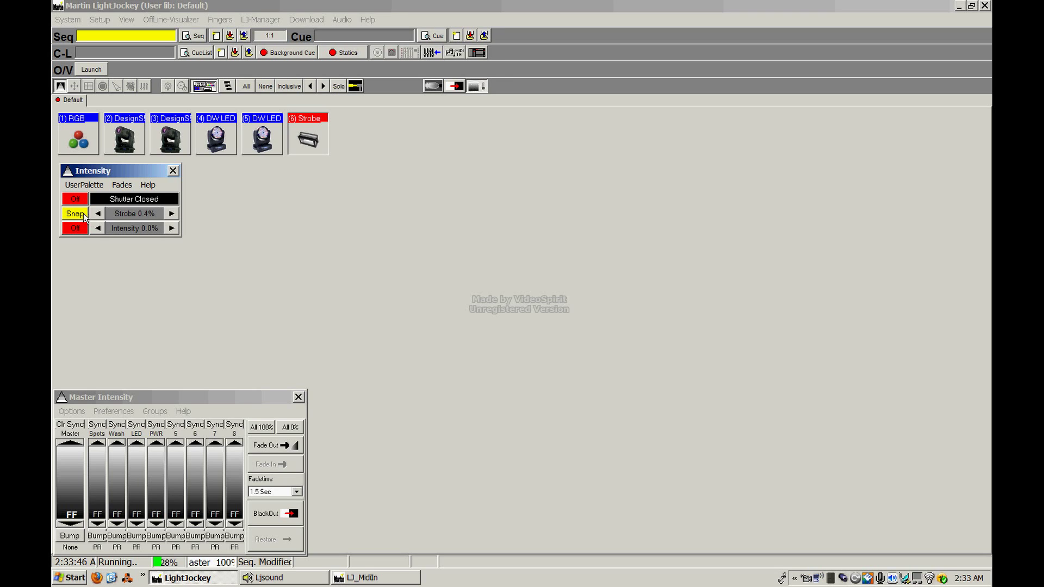
# - Start a new empty sequence, discarding changes, and open the Setup menu
pyautogui.click(216, 36)
pyautogui.click(477, 306)
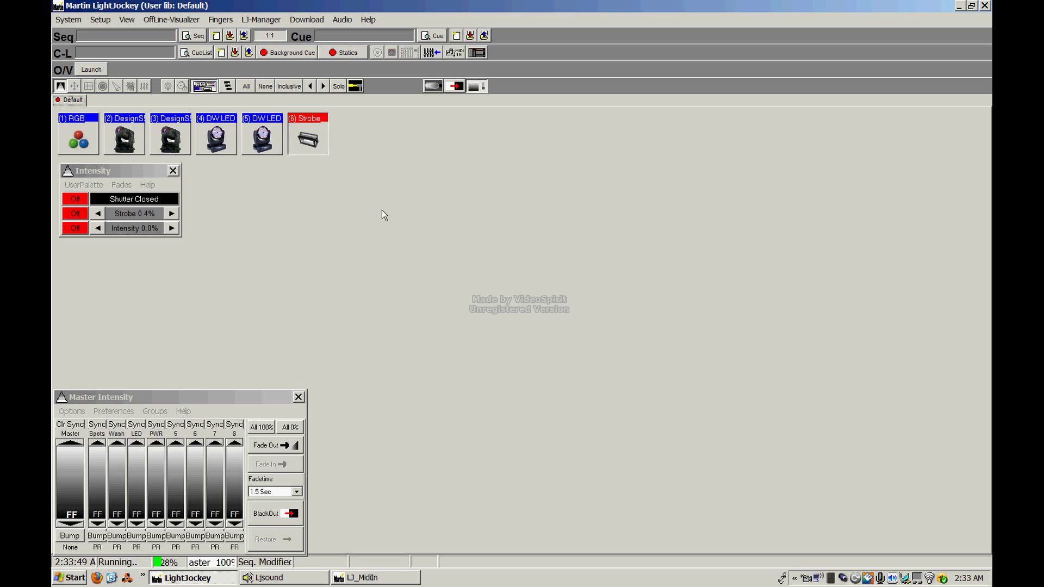
pyautogui.click(100, 19)
# - Open Fixture Configuration, browse Generic profiles, close it, and show the Master Intensity faders
pyautogui.click(121, 34)
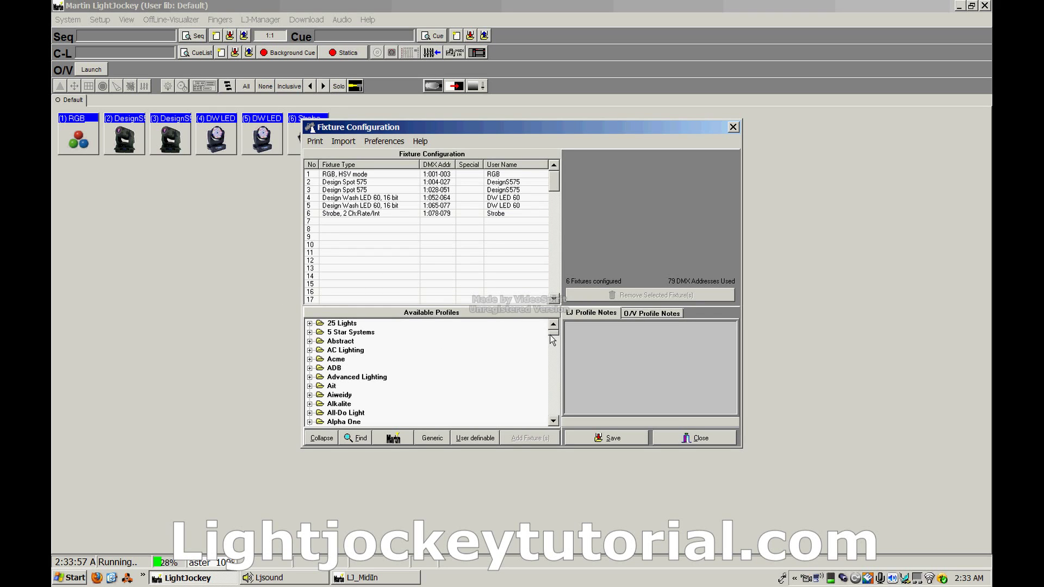
pyautogui.moveTo(552, 340); pyautogui.dragTo(570, 400)
pyautogui.click(436, 442)
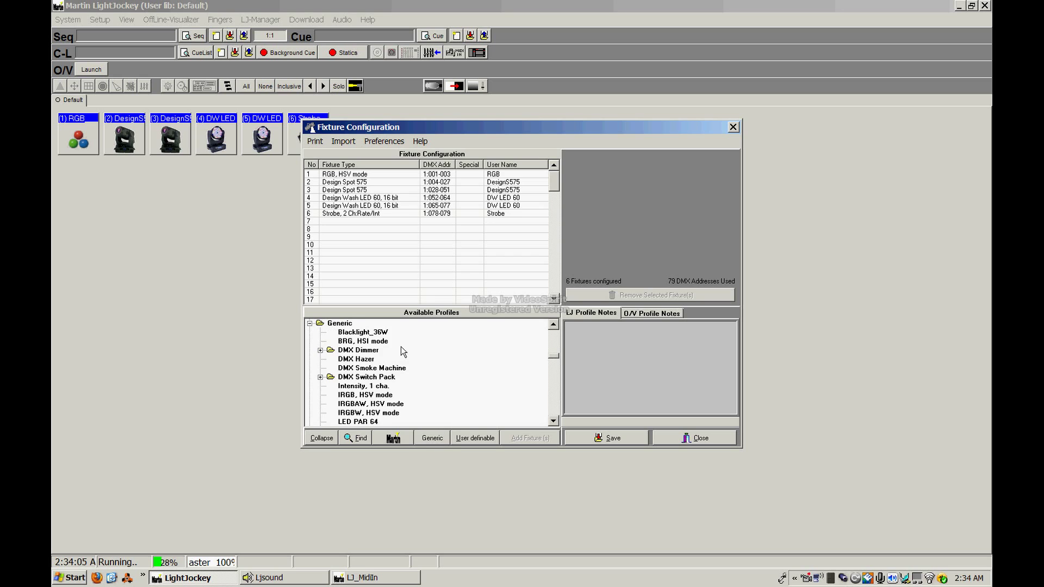
pyautogui.moveTo(555, 358)
pyautogui.mouseDown()
pyautogui.moveTo(563, 371)
pyautogui.moveTo(560, 361)
pyautogui.mouseUp()
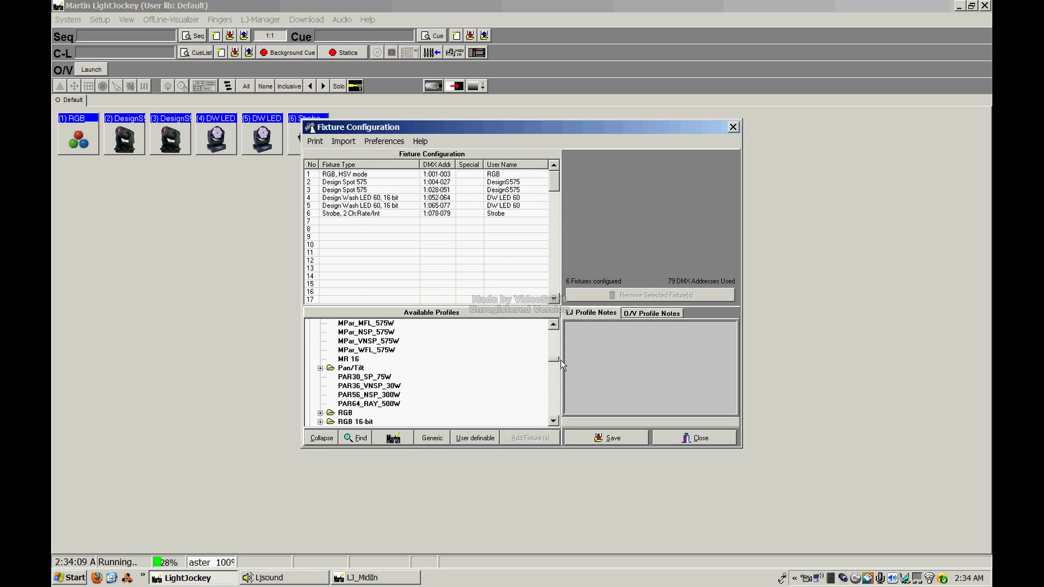
pyautogui.click(706, 440)
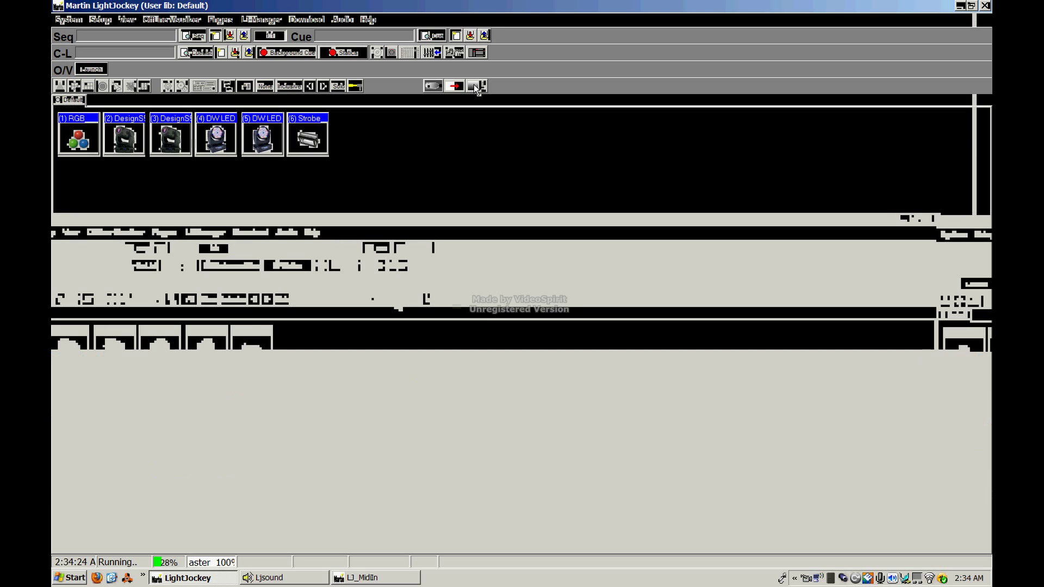
pyautogui.click(475, 83)
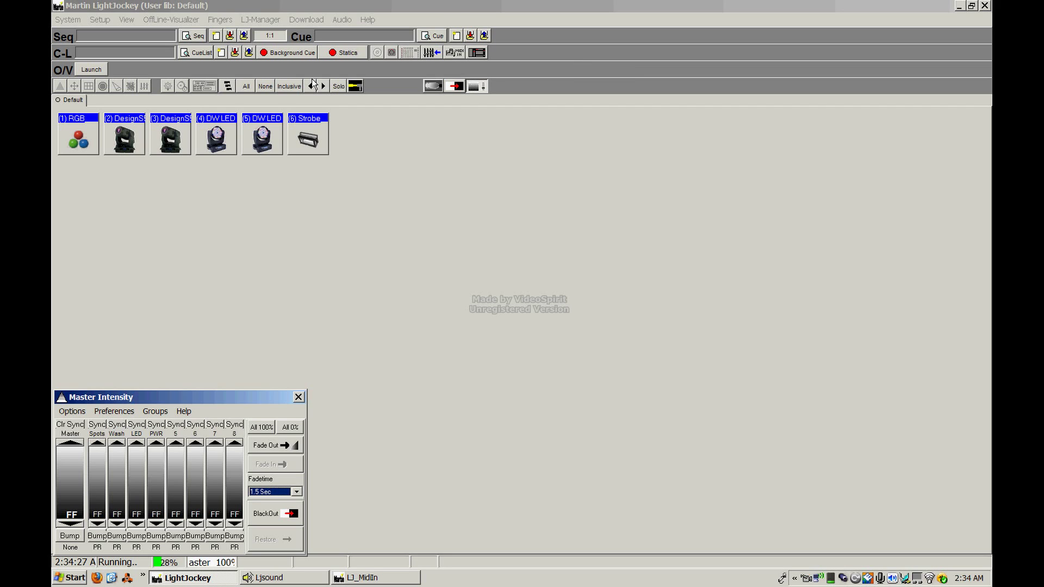
# - Open DesignSpot 2's control windows and apply the System Ellipse 2 movement macro
pyautogui.click(129, 125)
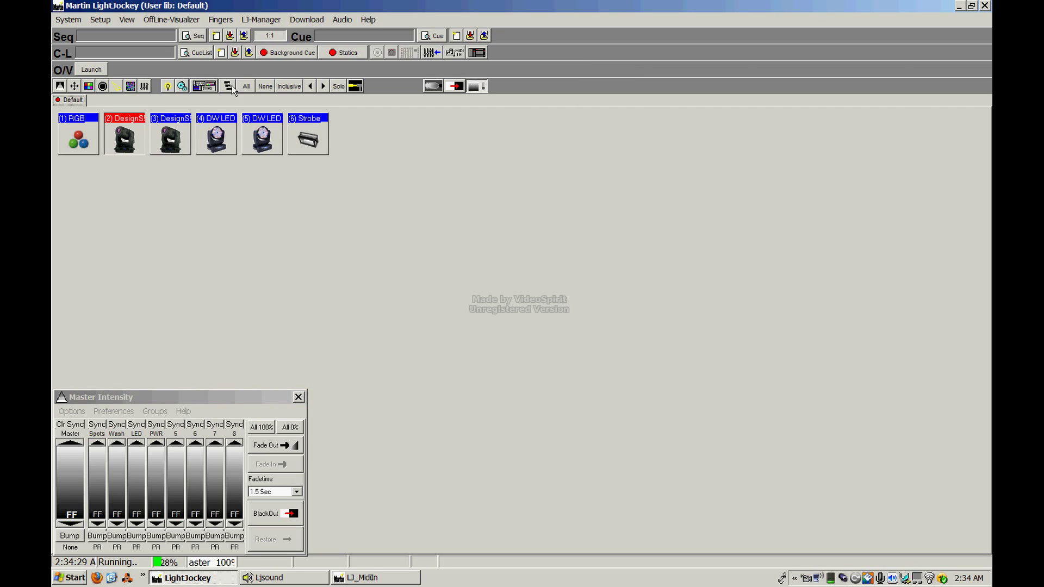
pyautogui.click(204, 86)
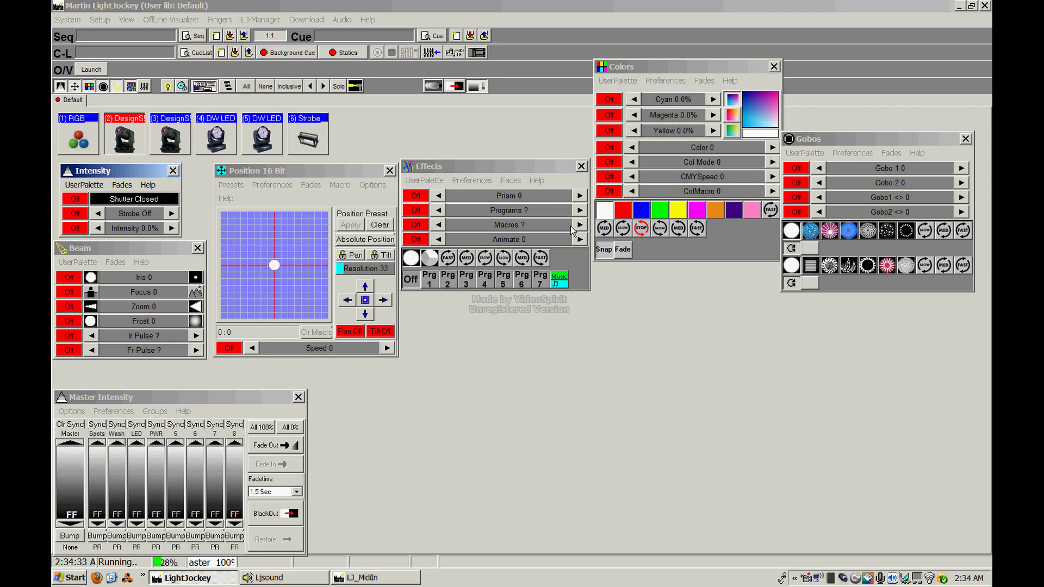
pyautogui.click(372, 186)
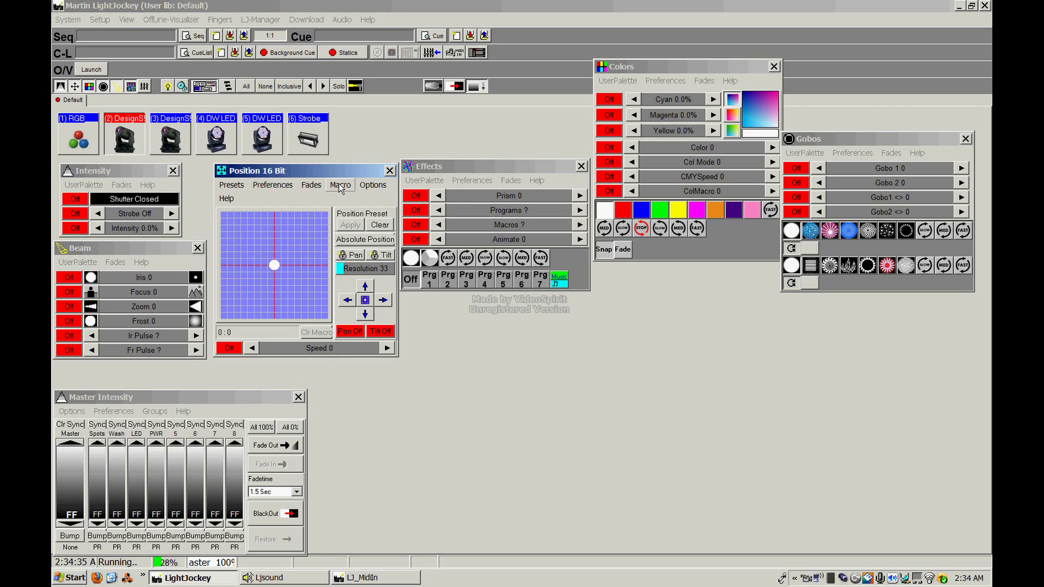
pyautogui.click(536, 189)
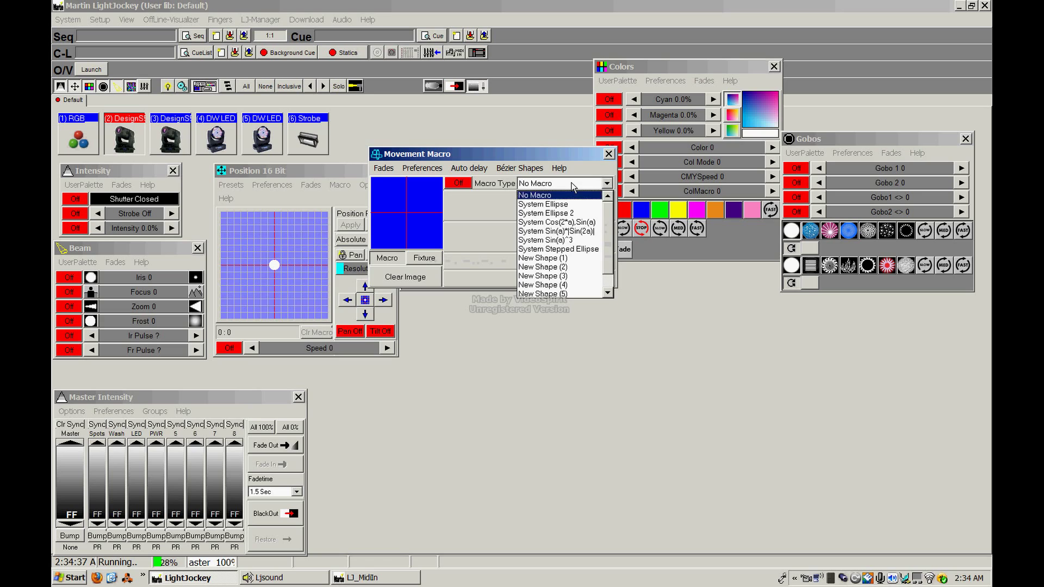
pyautogui.click(563, 219)
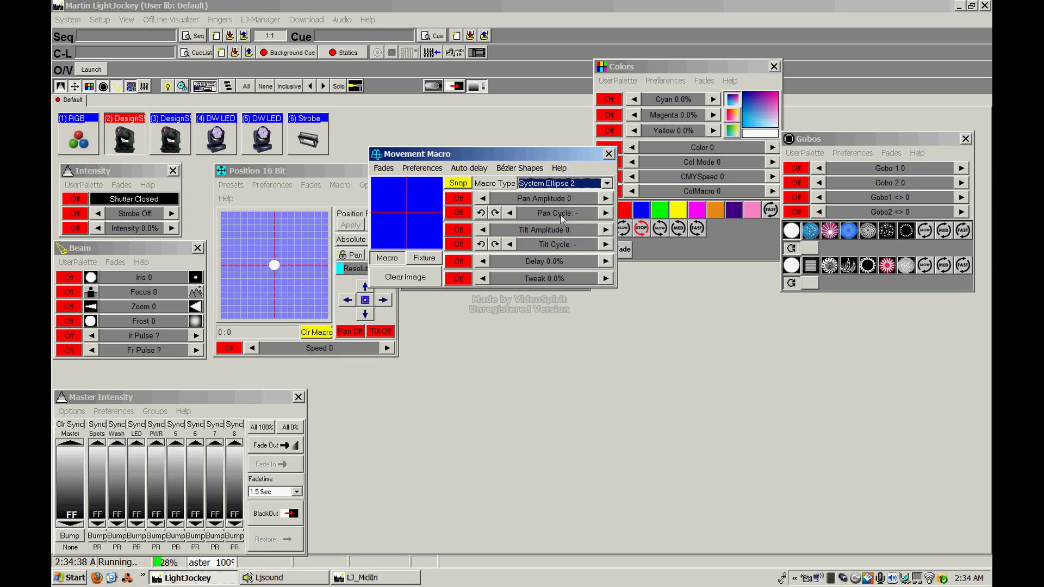
# - Set pan 48 / 1.74 s, tilt 31 / 1.83 s, delay 32.9% and tweak 48.6%
pyautogui.click(514, 199)
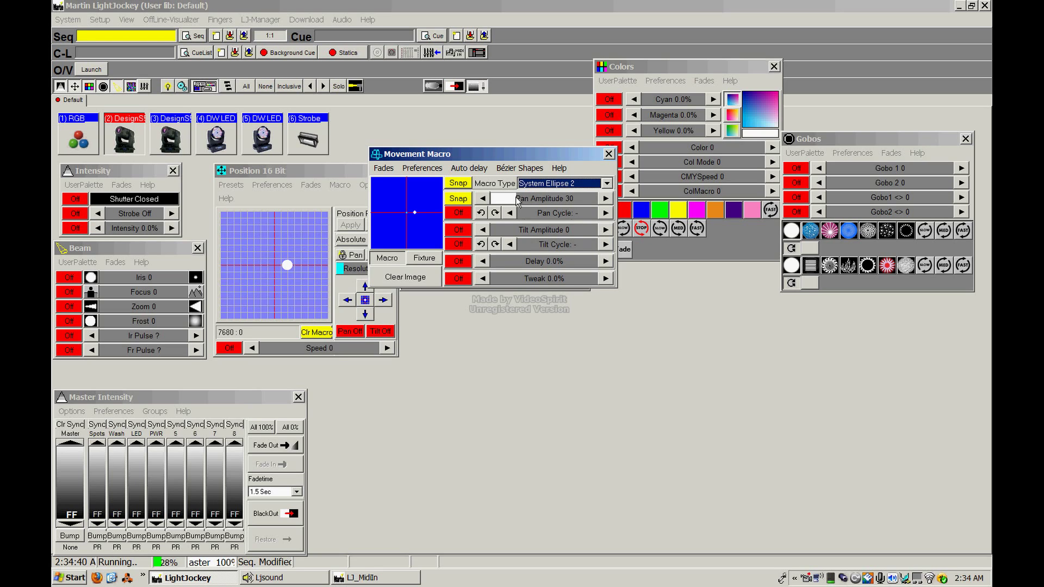
pyautogui.click(536, 219)
pyautogui.click(539, 230)
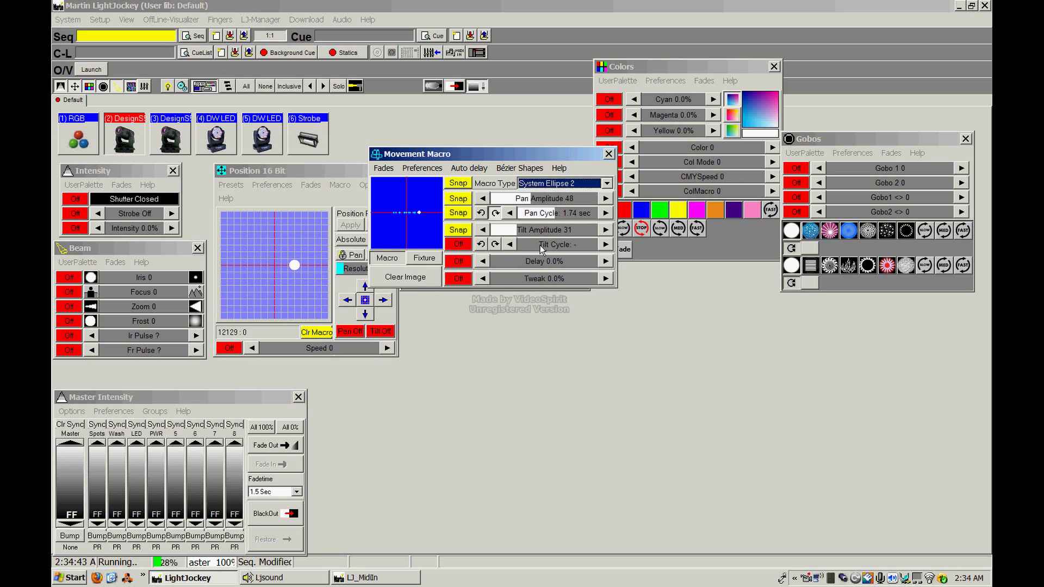
pyautogui.click(540, 246)
pyautogui.click(526, 261)
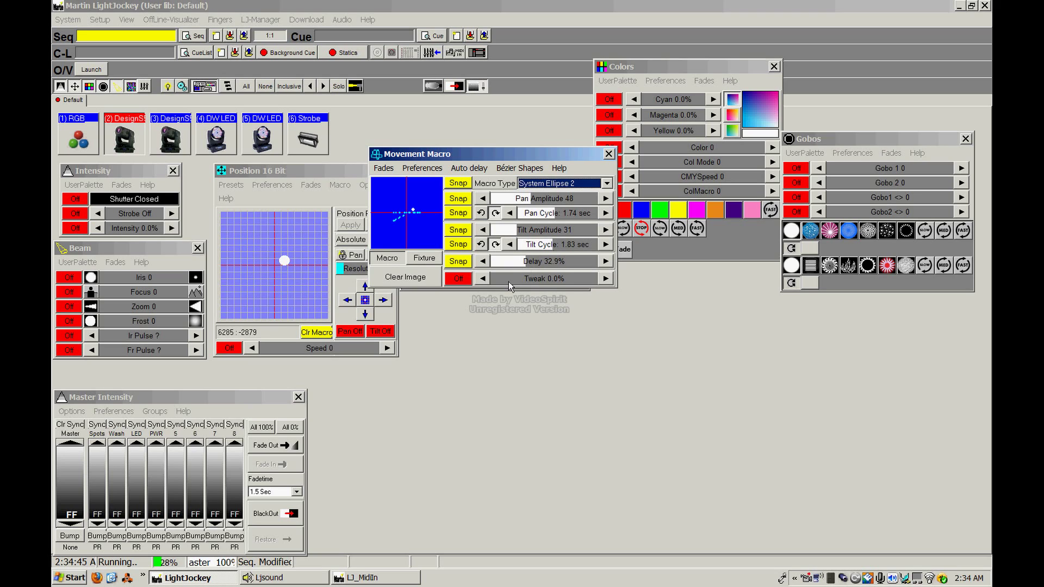
pyautogui.moveTo(508, 282); pyautogui.dragTo(540, 283)
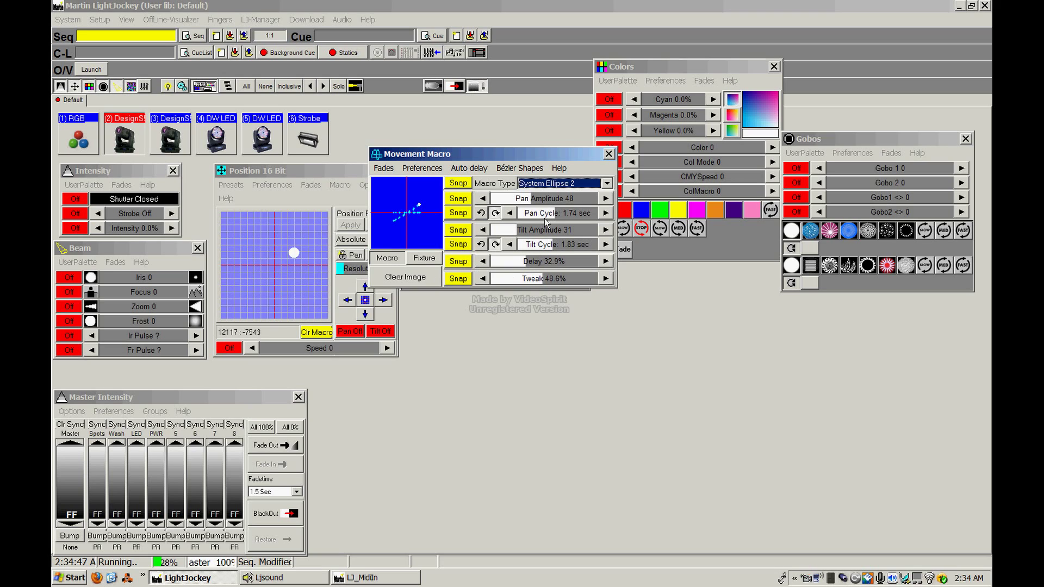
# - Adjust the macro to pan amplitude 60, tilt amplitude 54, tilt cycle 1.71 s, delay 36.9%
pyautogui.click(539, 198)
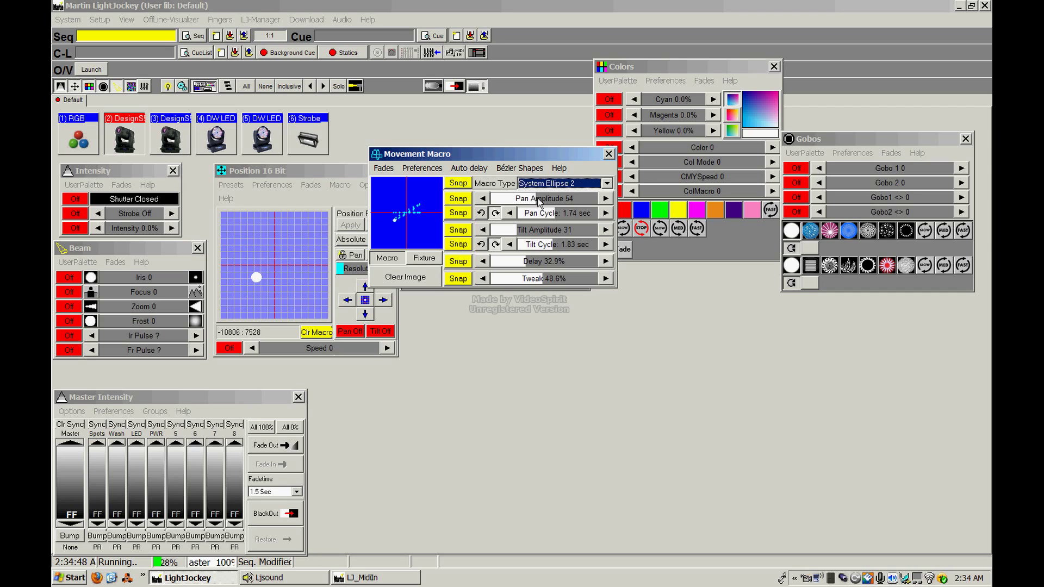
pyautogui.click(537, 230)
pyautogui.click(557, 248)
pyautogui.click(524, 262)
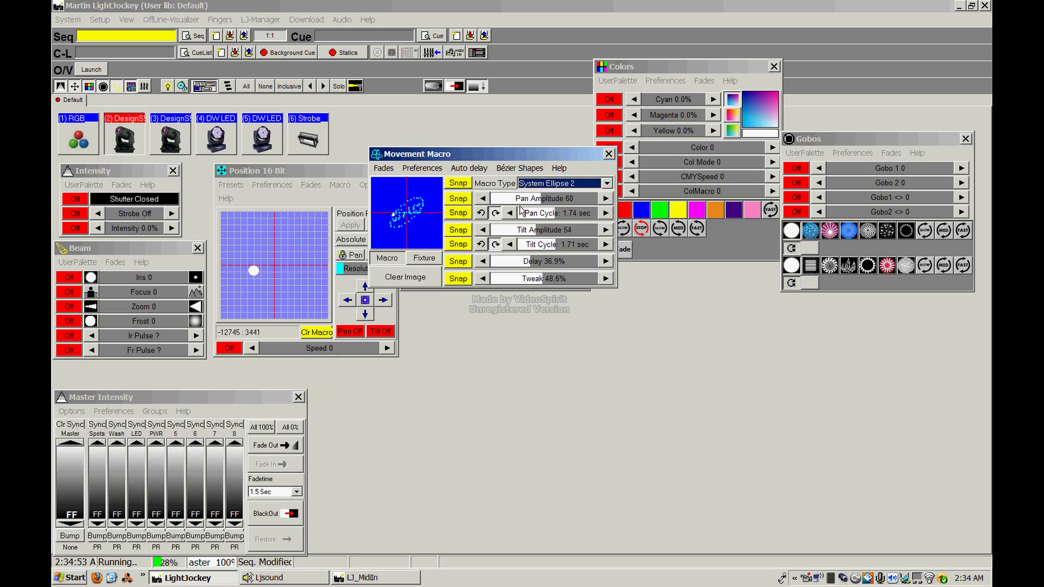
# - Close the Movement Macro window and start a new empty sequence, discarding changes
pyautogui.click(609, 155)
pyautogui.click(216, 36)
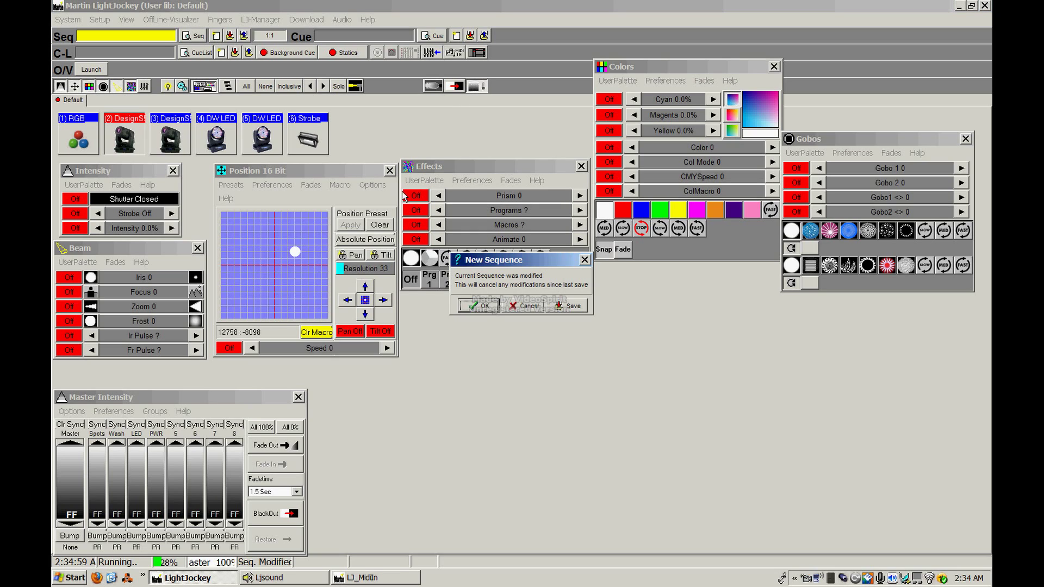
pyautogui.click(478, 306)
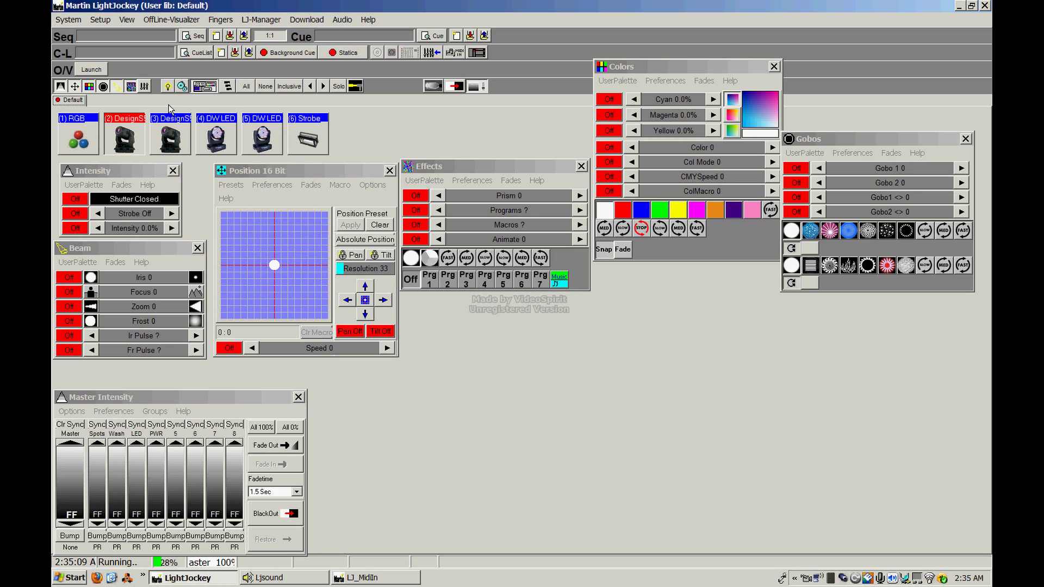
# - Deselect DesignSpot 2 to close its windows and focus the Master Intensity faders
pyautogui.click(125, 138)
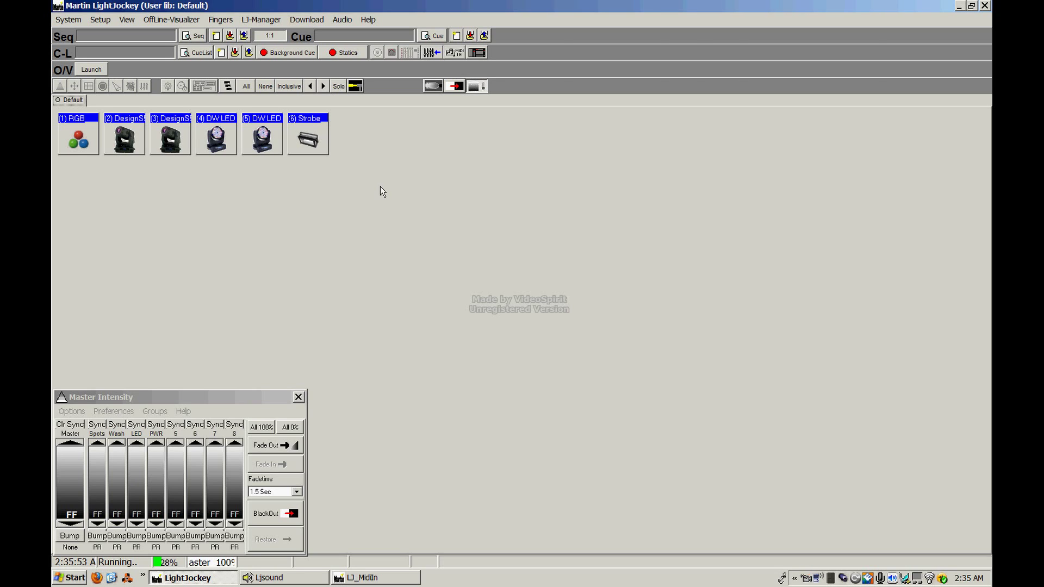
pyautogui.click(80, 458)
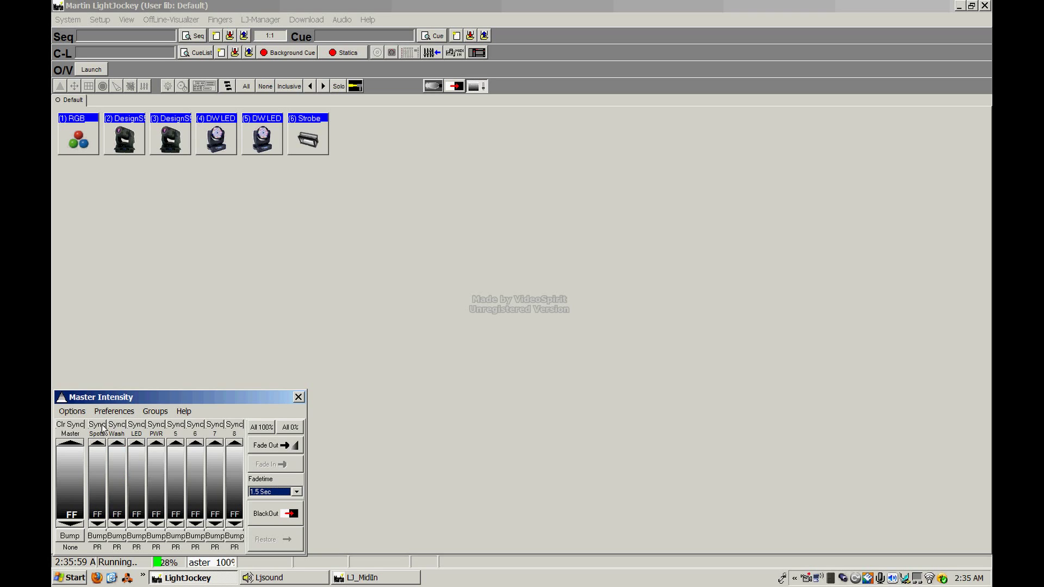
pyautogui.moveTo(101, 447)
pyautogui.mouseDown()
pyautogui.moveTo(110, 493)
pyautogui.moveTo(103, 442)
pyautogui.mouseUp()
pyautogui.click(244, 35)
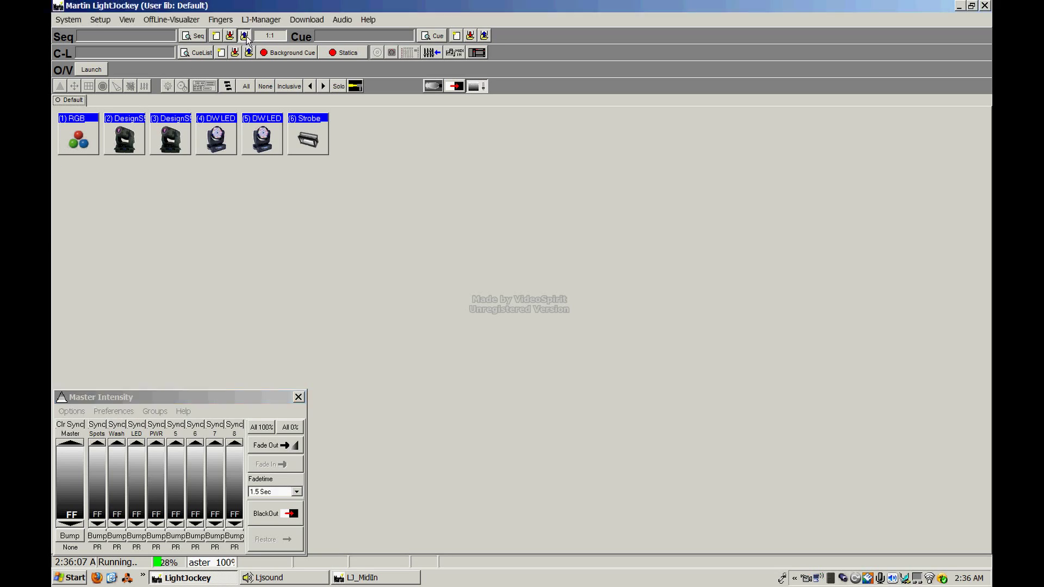
pyautogui.moveTo(463, 153); pyautogui.dragTo(453, 124)
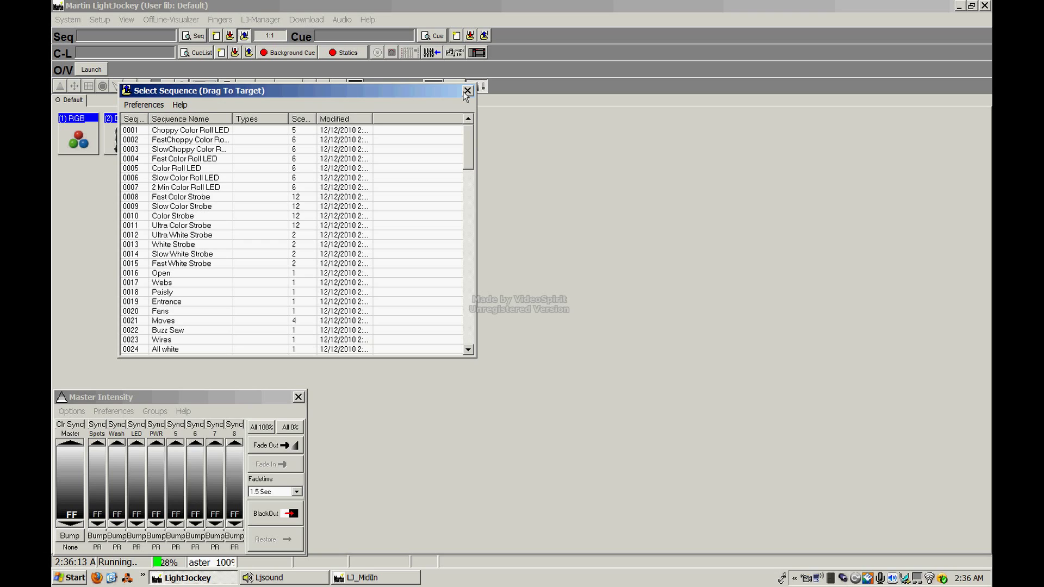
pyautogui.click(189, 140)
pyautogui.click(206, 159)
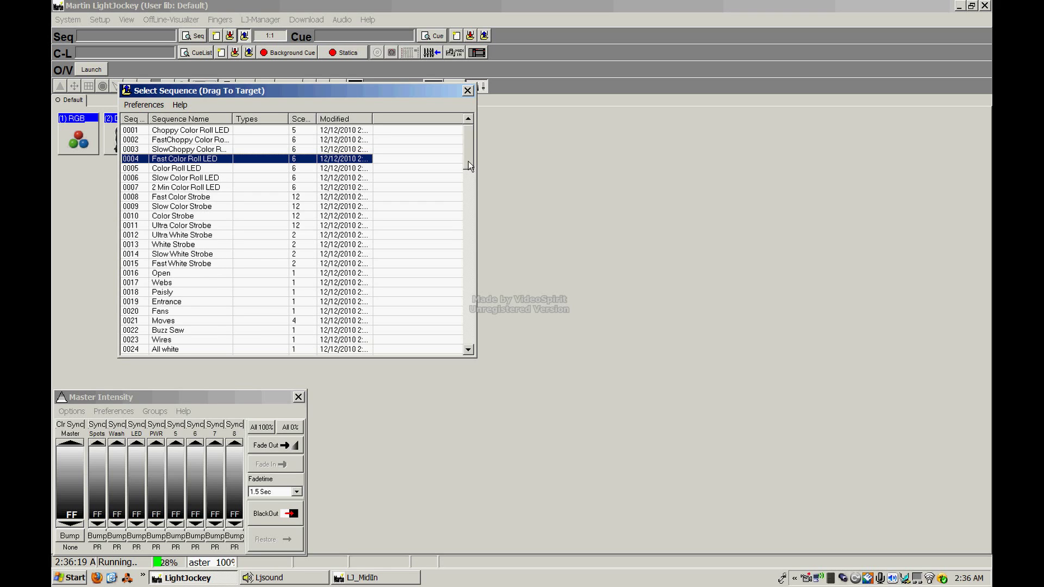
pyautogui.scroll(-5, 476, 354)
pyautogui.scroll(5, 456, 144)
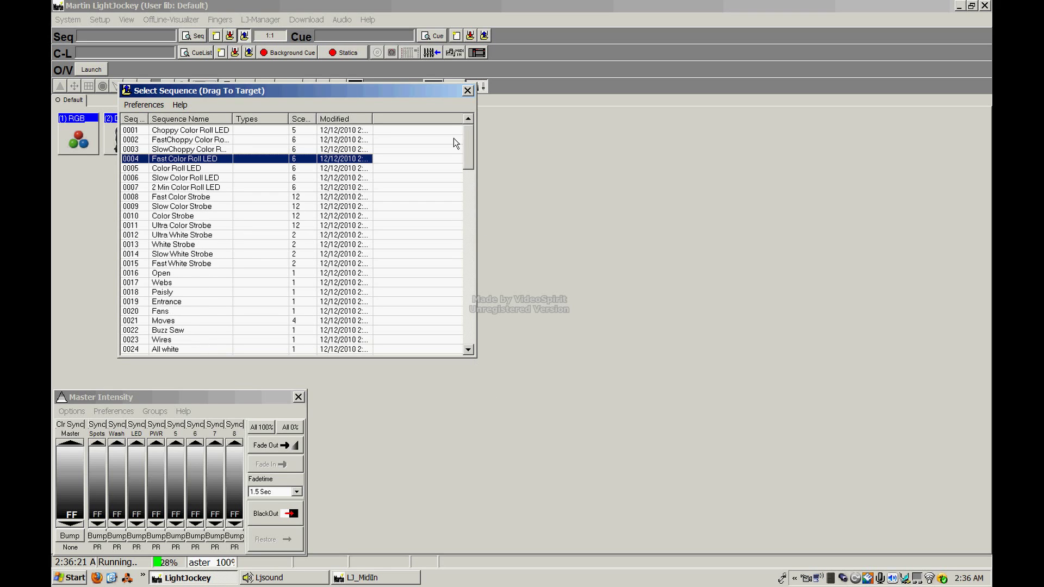
pyautogui.click(468, 91)
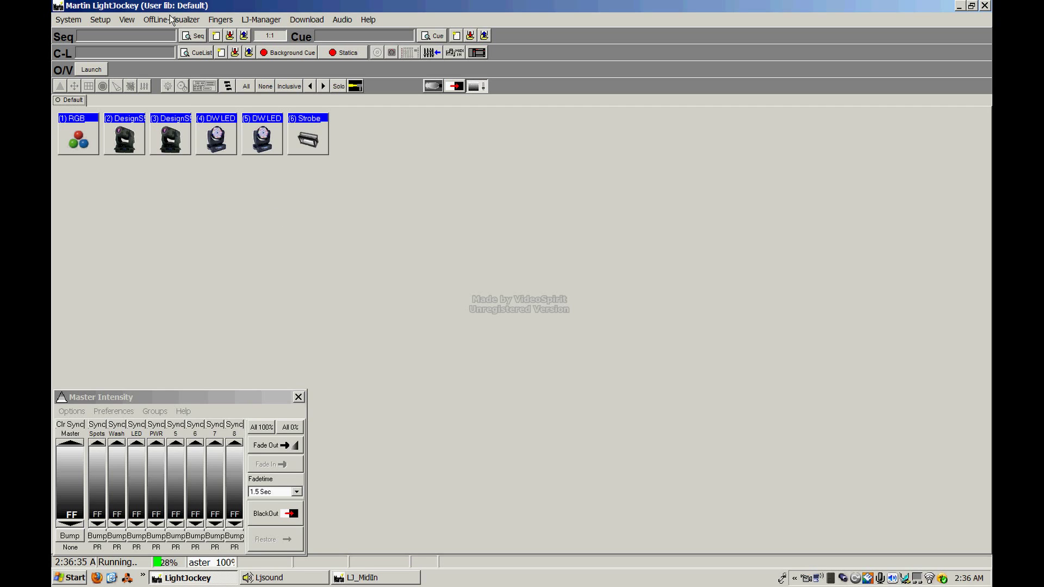
pyautogui.click(98, 20)
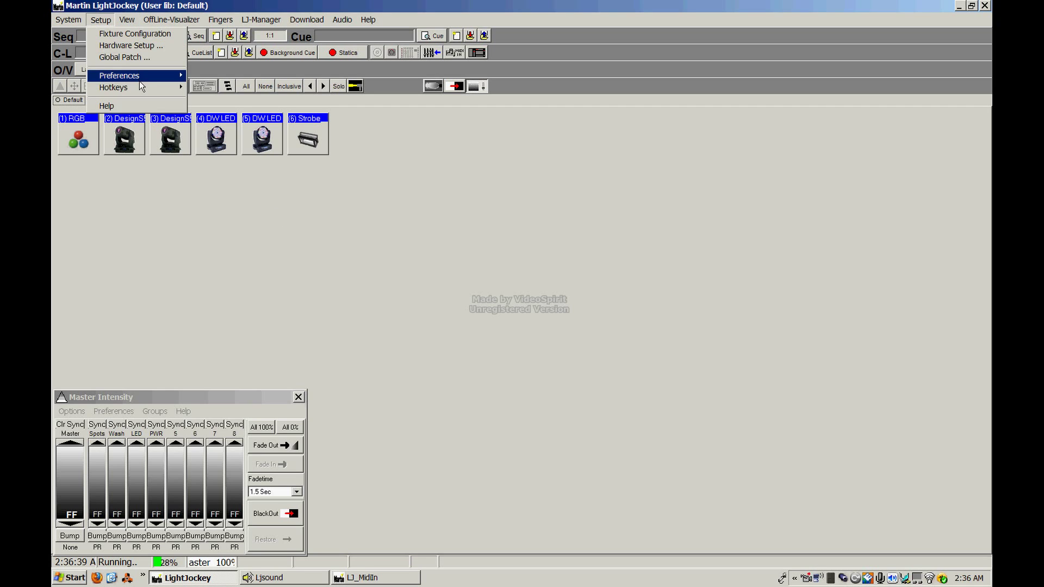
pyautogui.moveTo(161, 89)
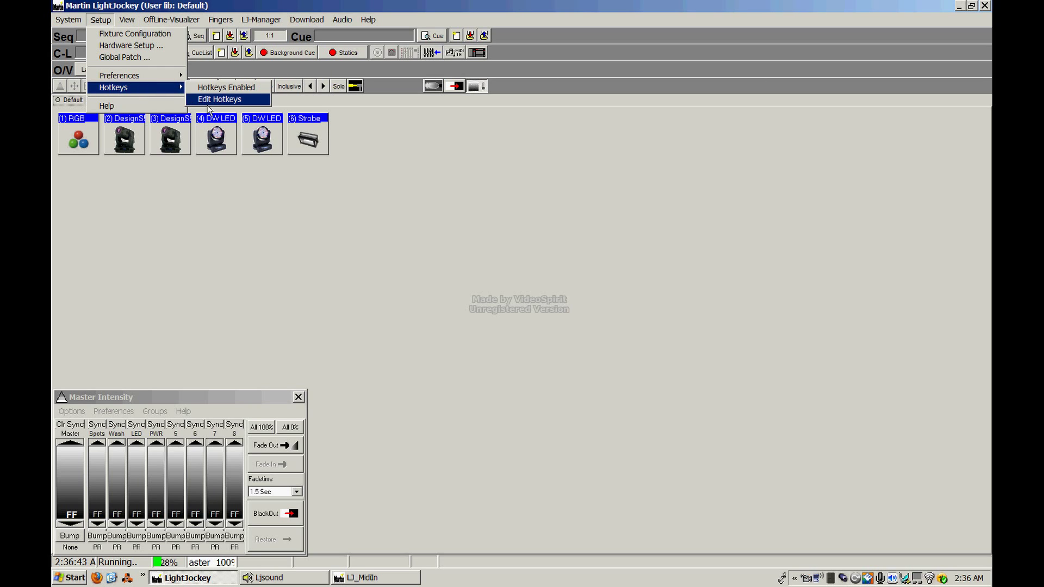
pyautogui.click(211, 100)
pyautogui.click(500, 321)
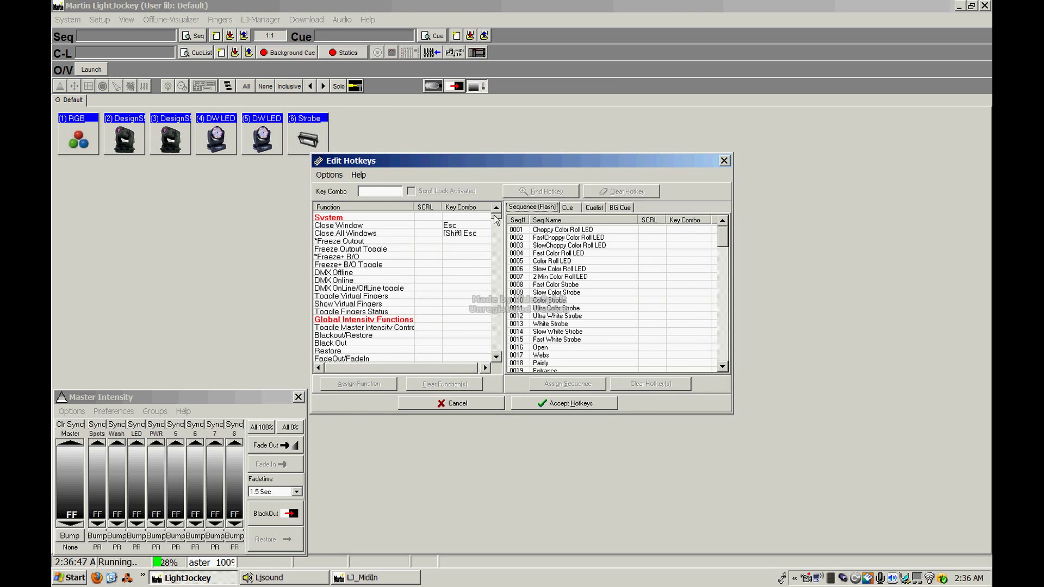
pyautogui.scroll(-5, 494, 216)
pyautogui.scroll(5, 494, 216)
pyautogui.click(725, 160)
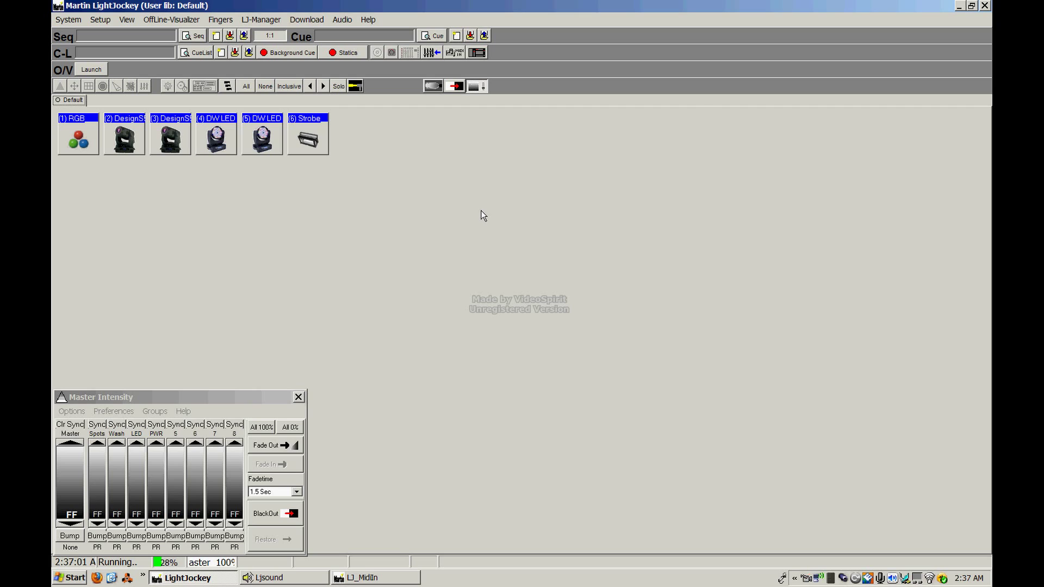
pyautogui.click(269, 57)
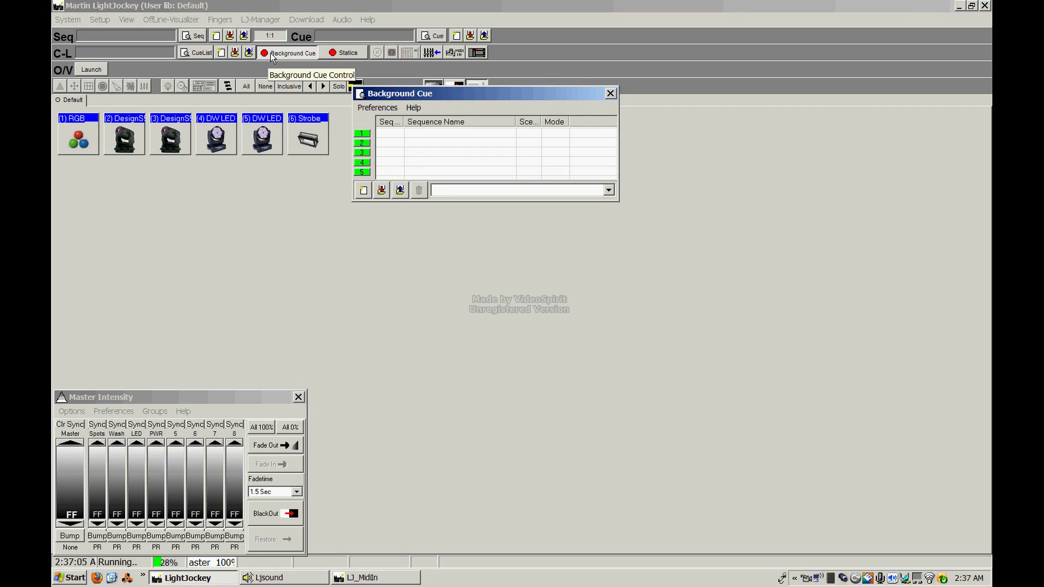
pyautogui.click(272, 54)
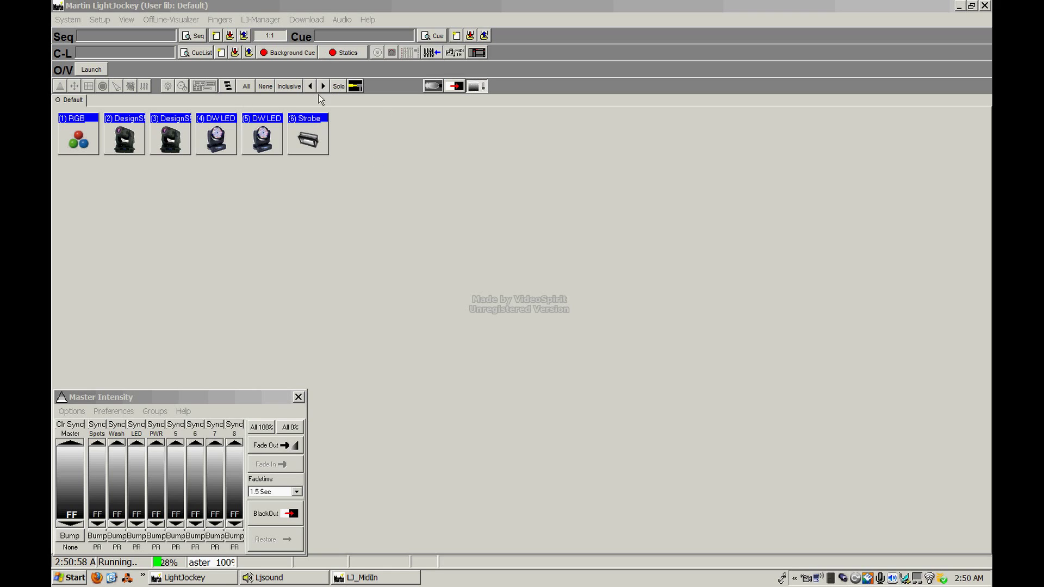
pyautogui.click(356, 87)
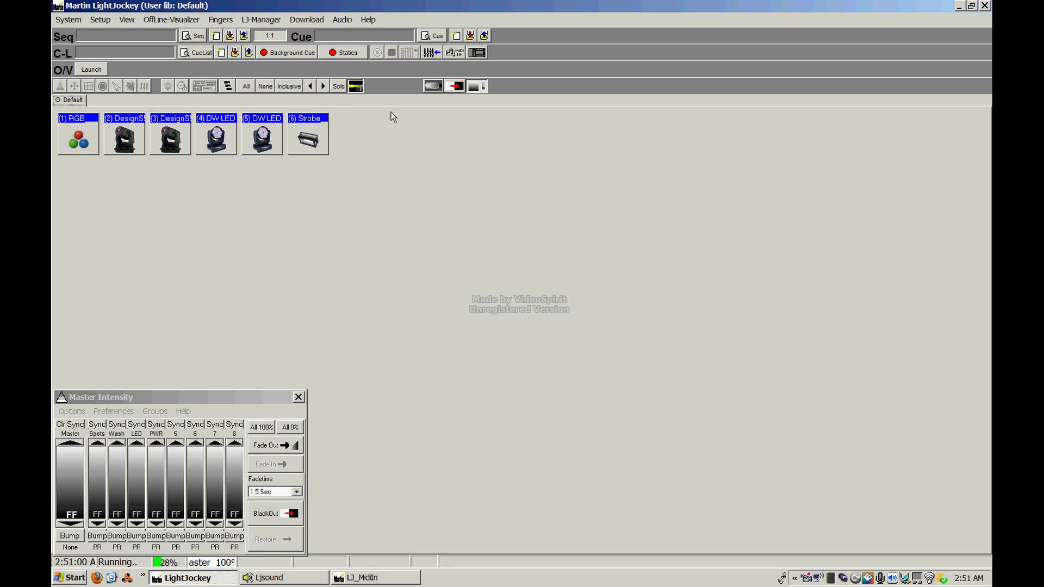
pyautogui.click(129, 145)
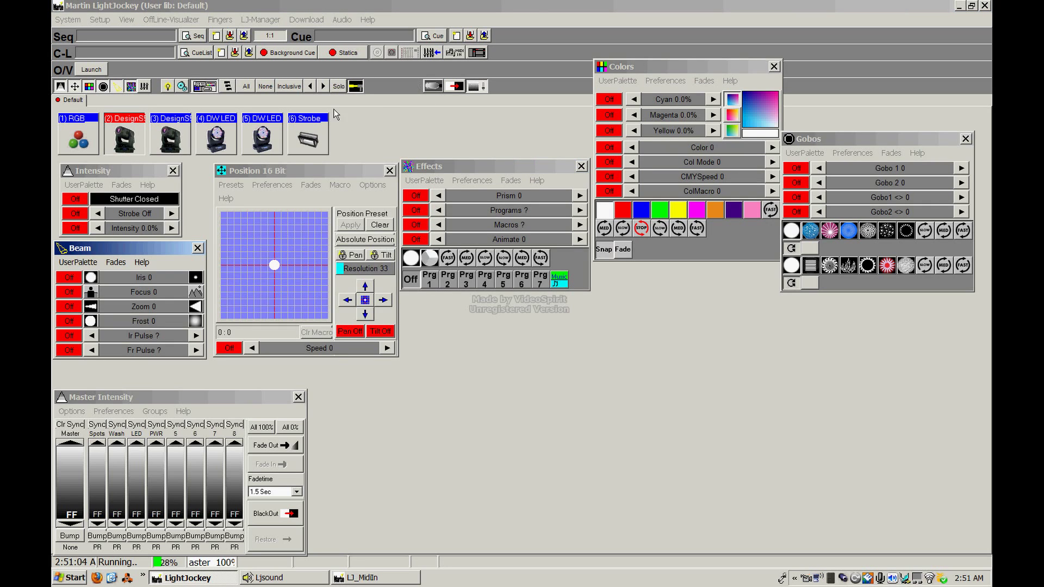
pyautogui.click(141, 138)
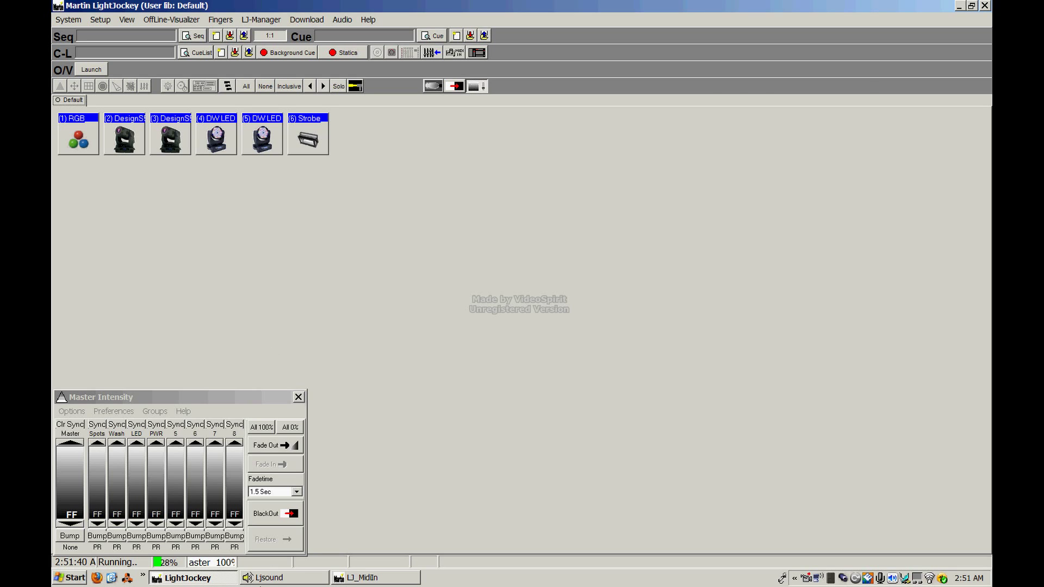
# - Bring up the Audio Analyzer, set input gain to 0.8 dB, and minimize it
pyautogui.click(275, 580)
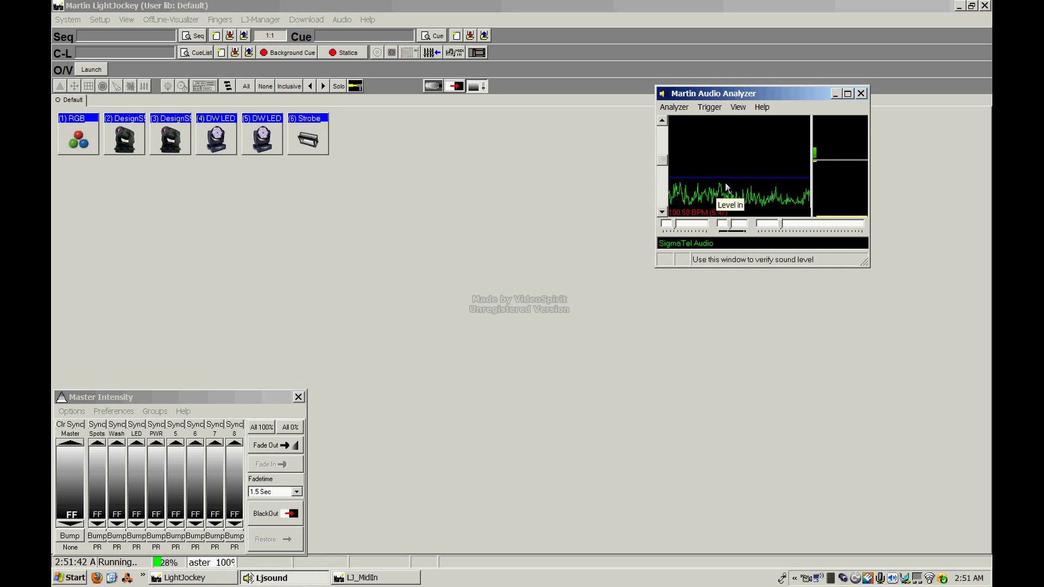
pyautogui.moveTo(662, 161); pyautogui.dragTo(662, 152)
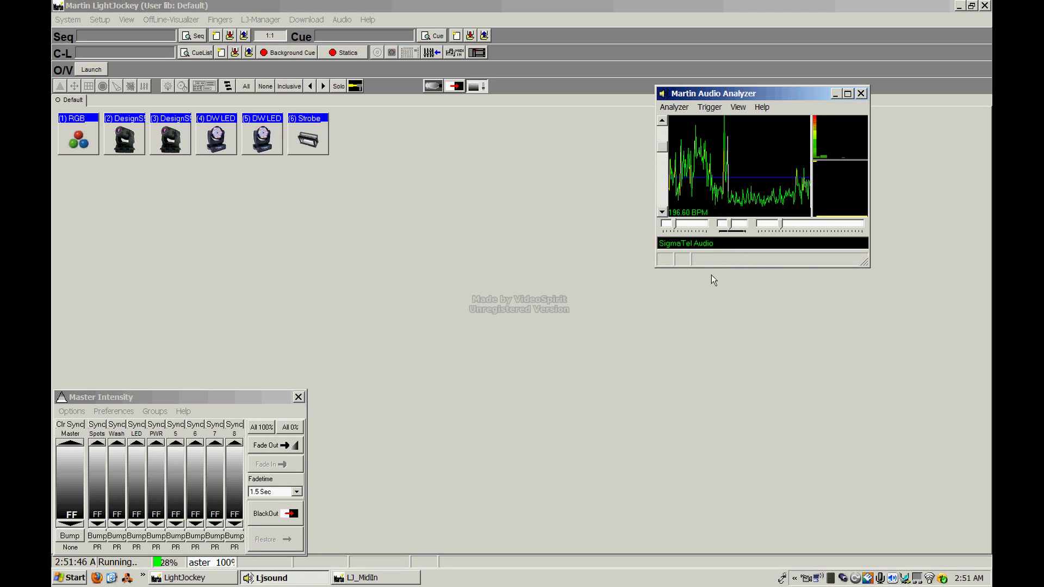
pyautogui.moveTo(662, 146); pyautogui.dragTo(668, 171)
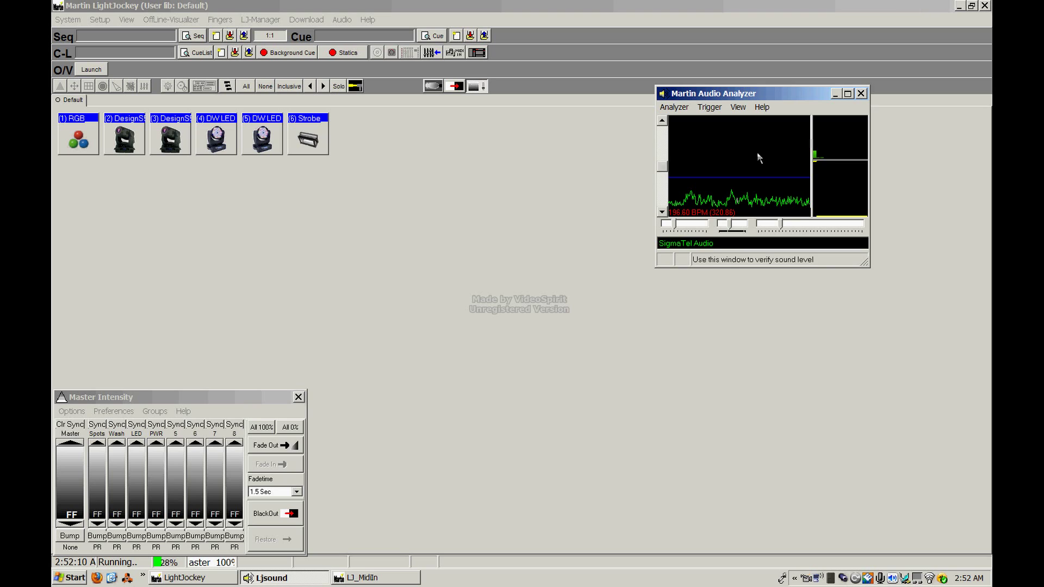
pyautogui.click(841, 97)
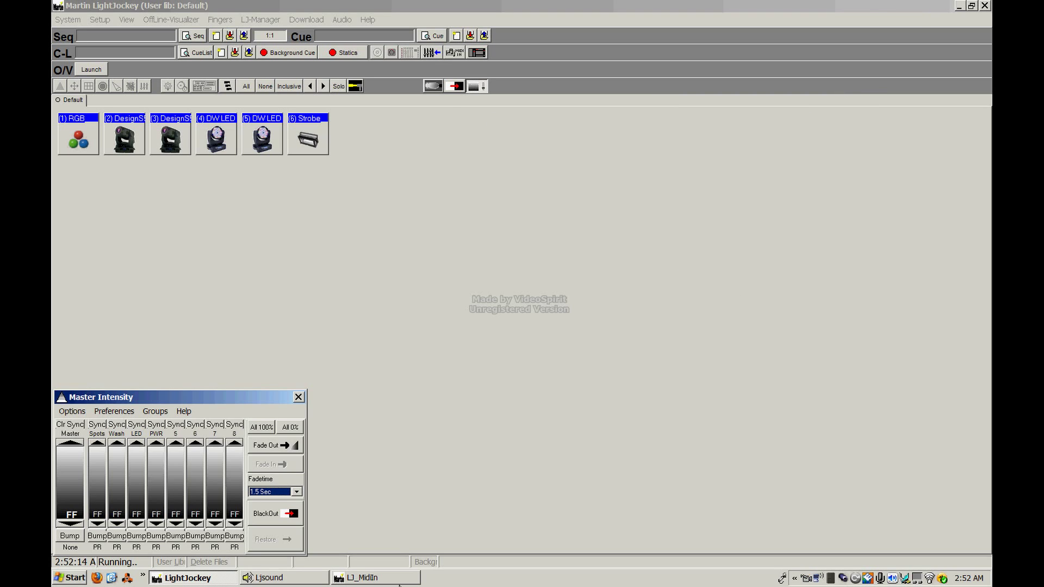
# - Bring up LJ_MidiIn and view, then close, the MIDI function list
pyautogui.click(376, 578)
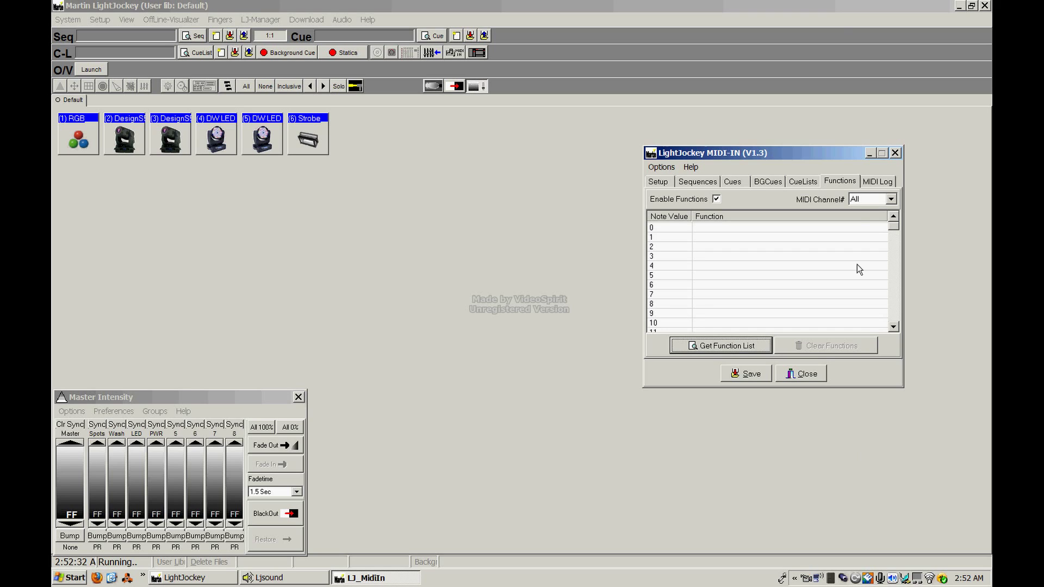
pyautogui.click(752, 344)
pyautogui.moveTo(583, 230)
pyautogui.mouseDown()
pyautogui.moveTo(603, 355)
pyautogui.moveTo(582, 304)
pyautogui.moveTo(578, 237)
pyautogui.mouseUp()
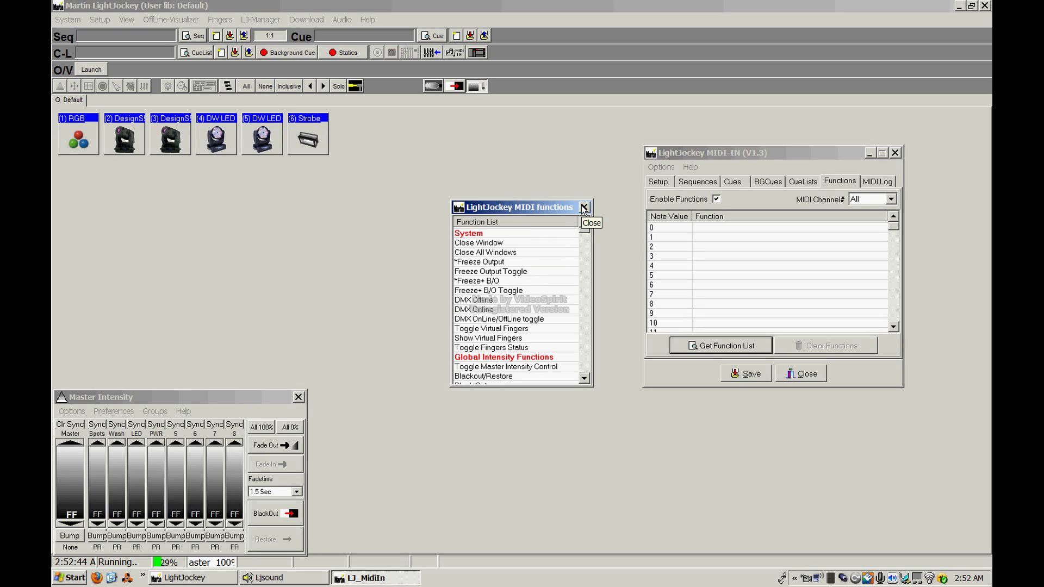
pyautogui.click(583, 208)
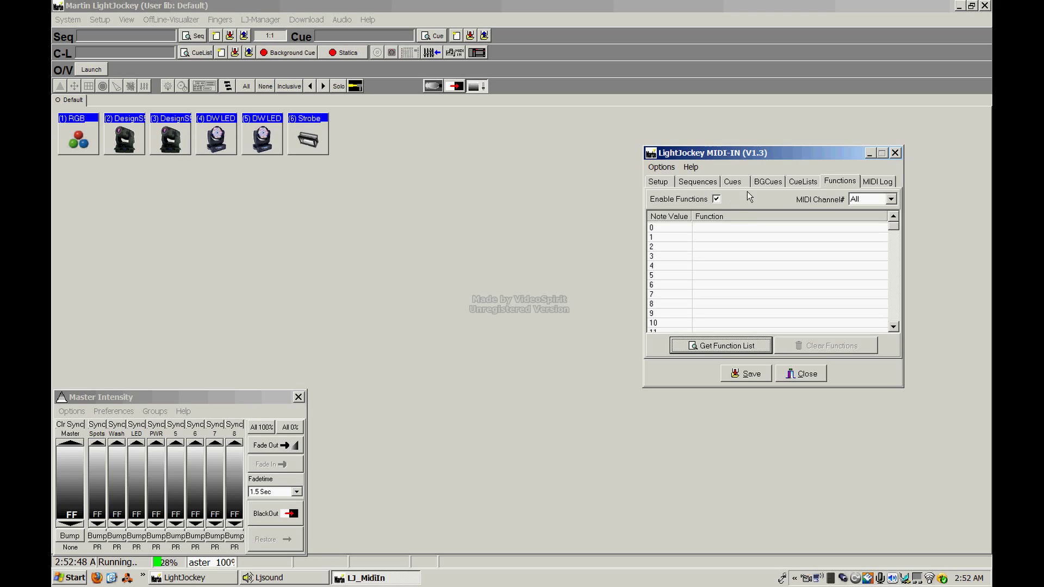
# - Show the Cues mappings tab and cancel shutdown to keep MIDI input running
pyautogui.click(730, 183)
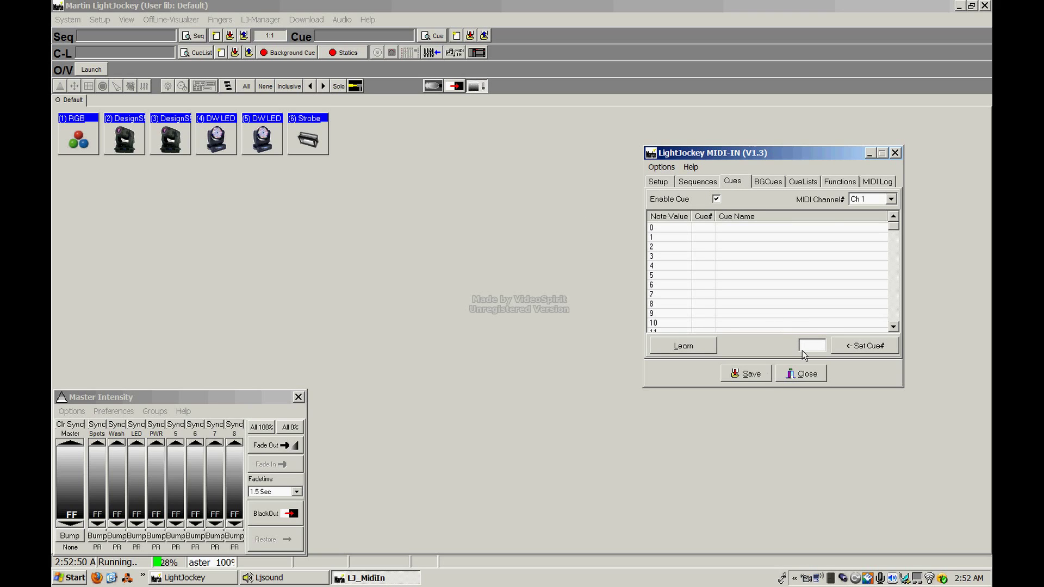
pyautogui.click(810, 381)
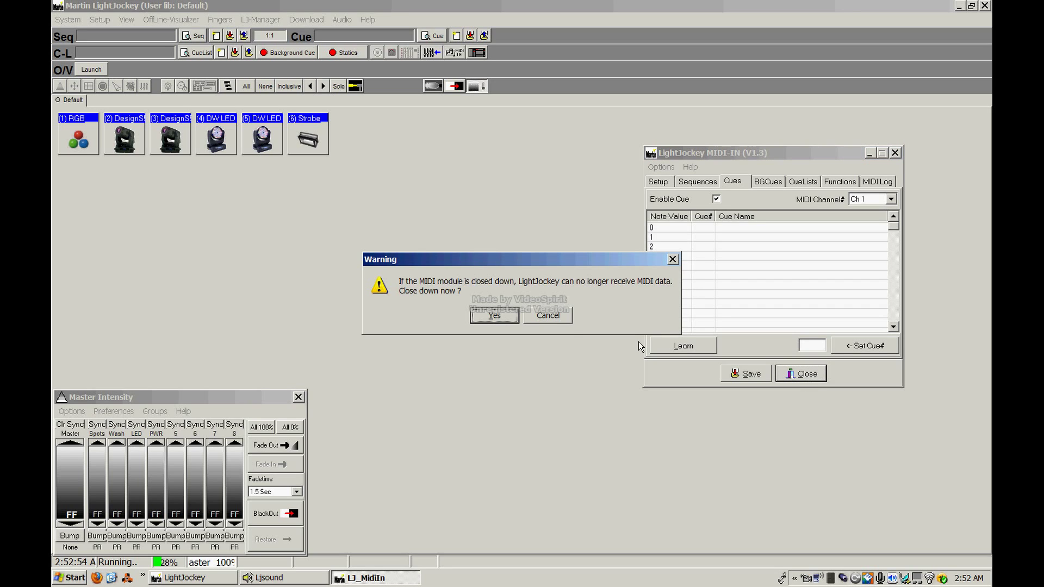
pyautogui.click(548, 317)
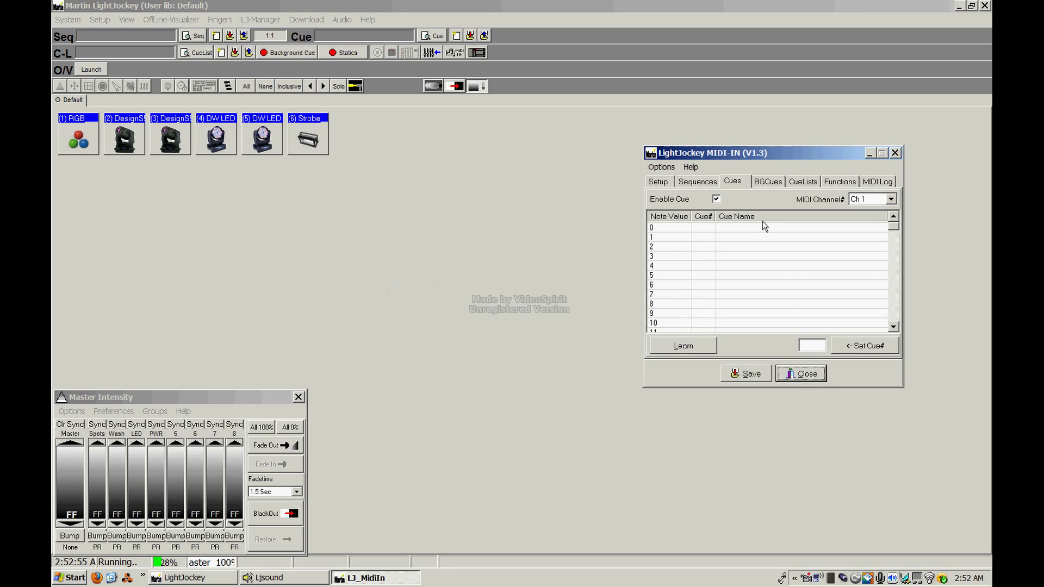
# - Minimize the MIDI-IN window to reveal the Default fixture page with Master Intensity faders at FF
pyautogui.click(869, 155)
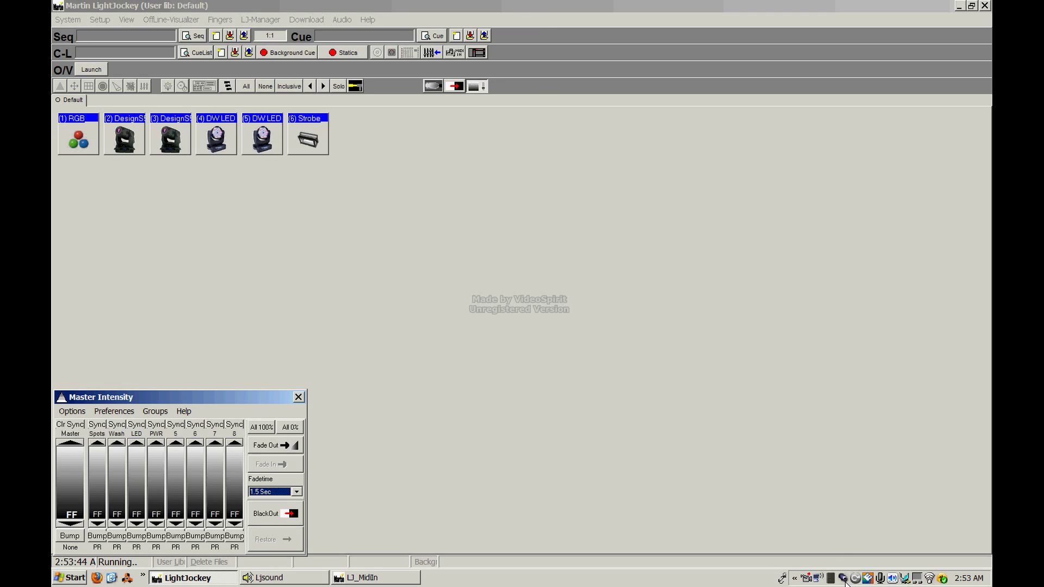
pyautogui.rightClick(809, 581)
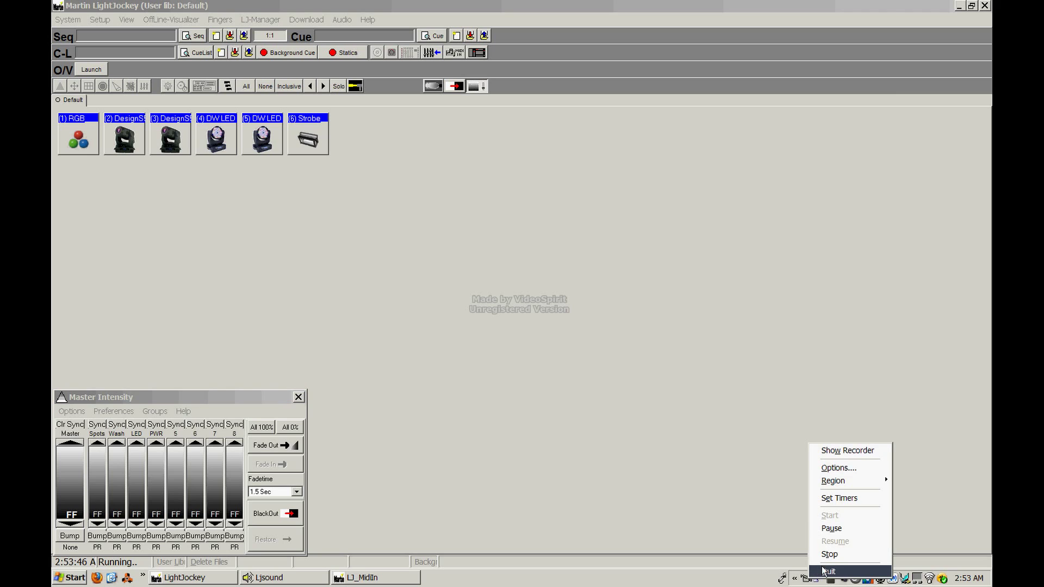